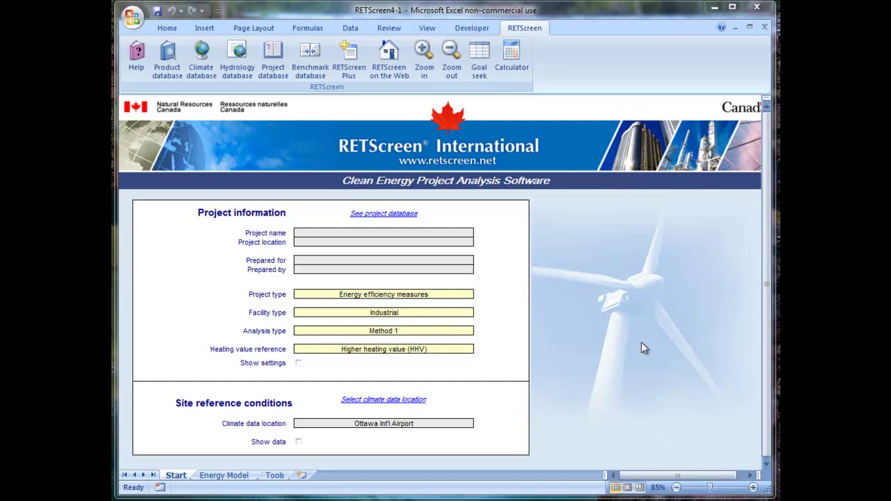
- From the project database sorted by Type, load the Wind turbine '1 kW - Off-grid' template
{"action": "left_click", "coordinate": [397, 213]}
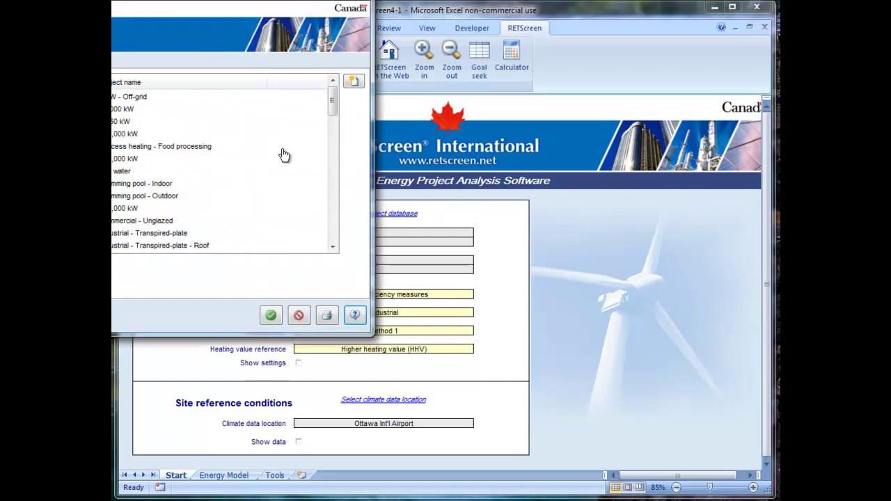
{"action": "left_click_drag", "start_coordinate": [164, 1], "coordinate": [491, 76]}
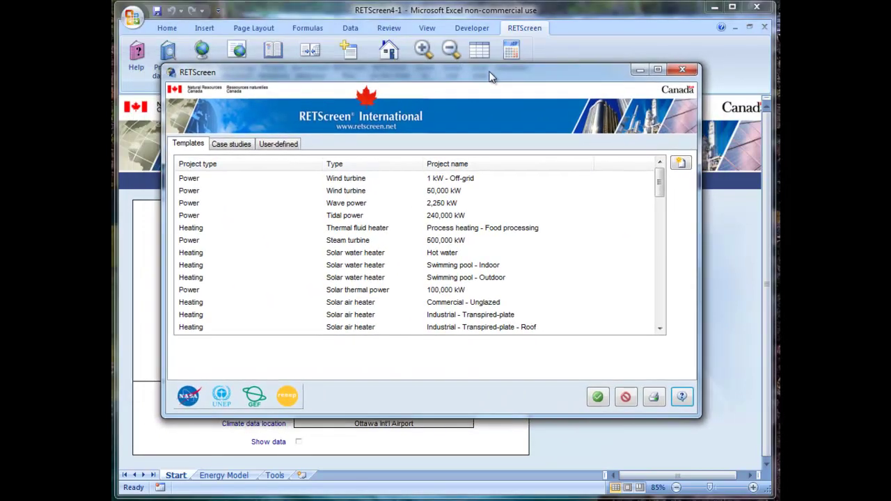
{"action": "left_click", "coordinate": [373, 167]}
{"action": "left_click", "coordinate": [373, 167]}
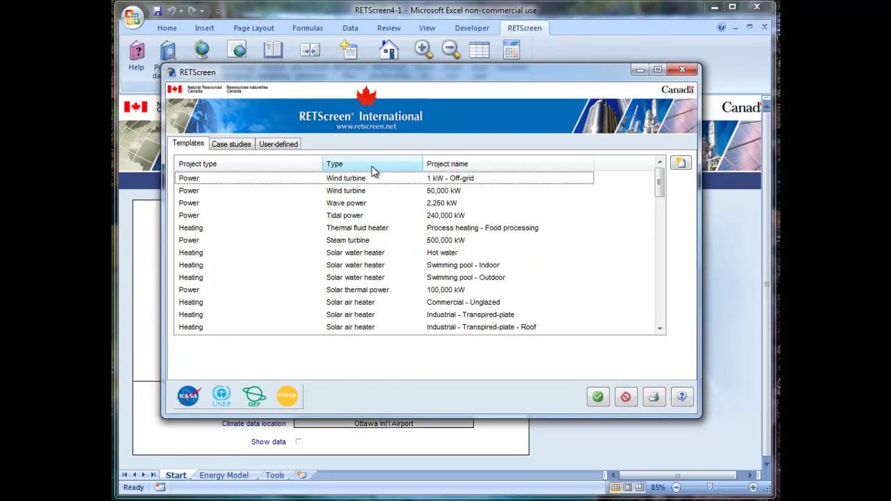
{"action": "left_click", "coordinate": [439, 182]}
{"action": "left_click", "coordinate": [597, 397]}
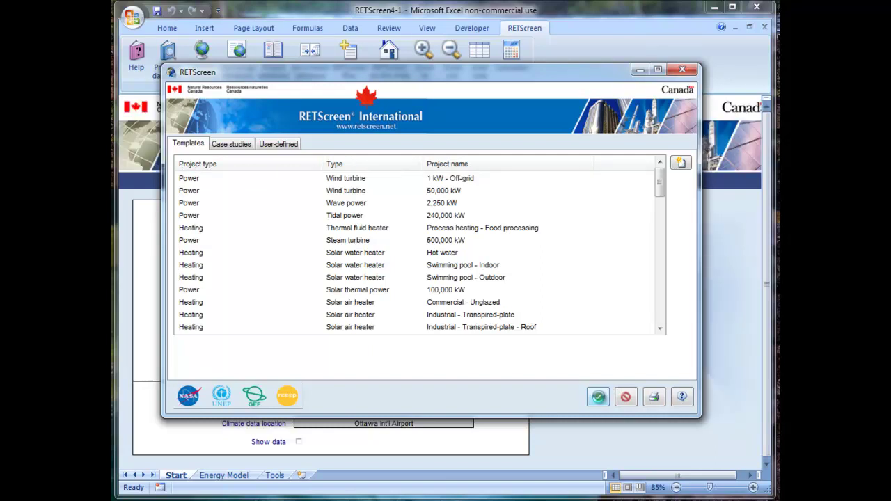
{"action": "left_click", "coordinate": [598, 396]}
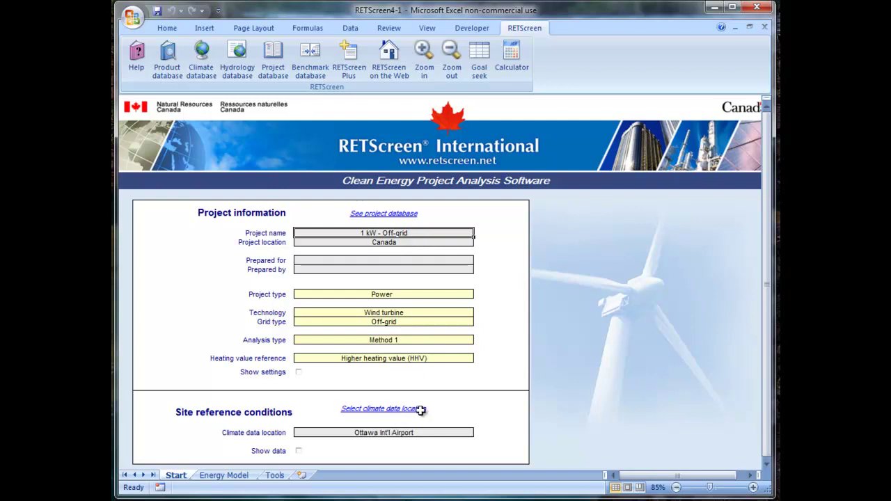
{"action": "scroll", "coordinate": [471, 434], "scroll_direction": "down", "scroll_amount": 4}
{"action": "scroll", "coordinate": [473, 435], "scroll_direction": "up", "scroll_amount": 4}
- Replace the project location formula with 'Prades, France'
{"action": "double_click", "coordinate": [362, 242]}
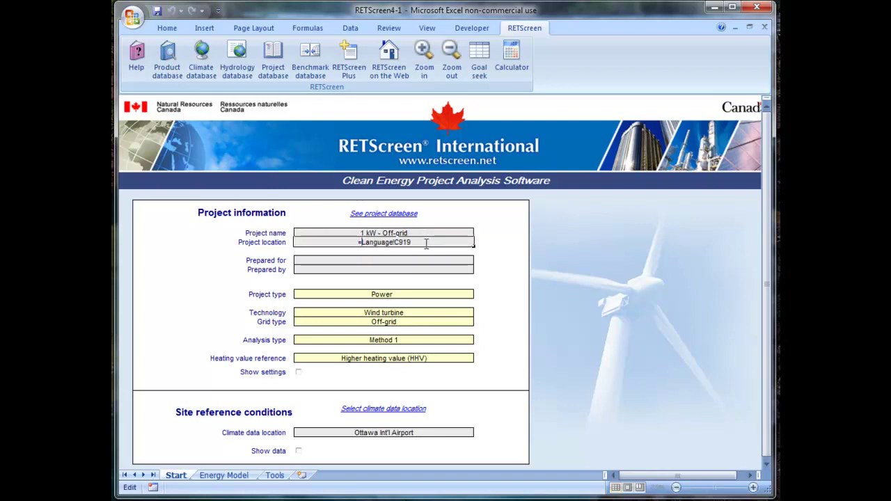
{"action": "left_click_drag", "start_coordinate": [417, 243], "coordinate": [296, 236]}
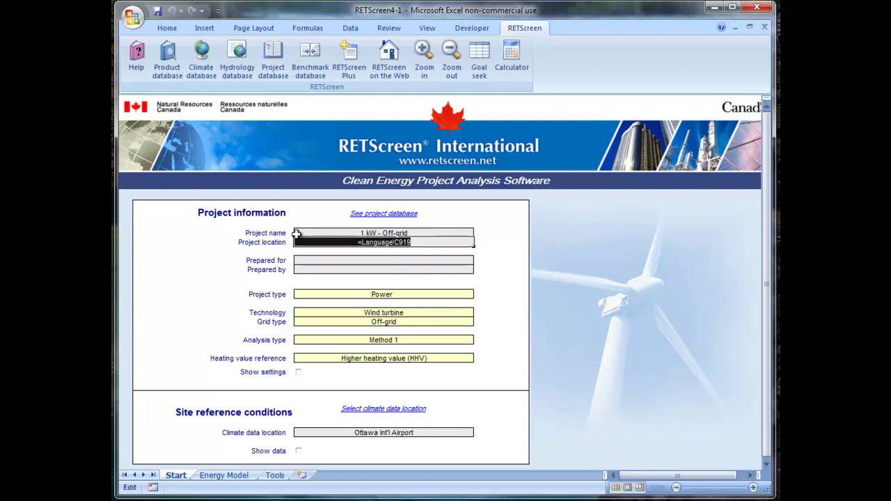
{"action": "key", "text": "BackSpace"}
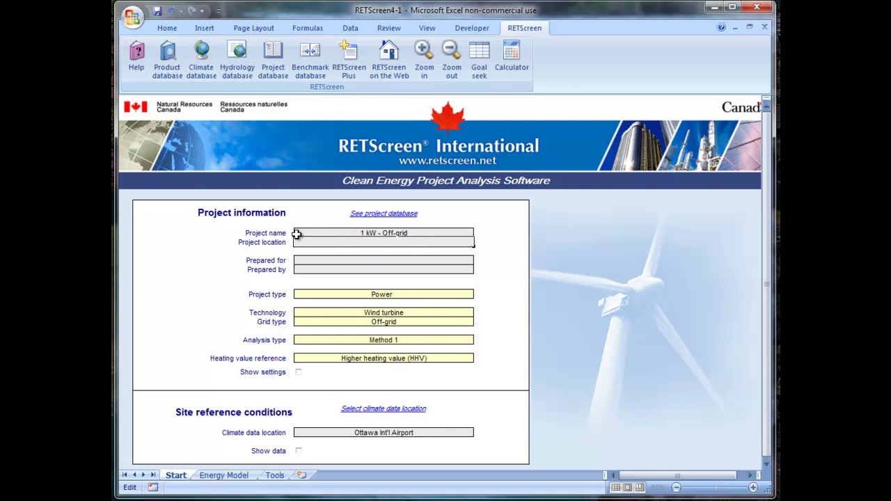
{"action": "type", "text": "Prades, FRances"}
{"action": "key", "text": "Left"}
{"action": "key", "text": "Left"}
{"action": "key", "text": "Left"}
{"action": "key", "text": "Left"}
{"action": "key", "text": "Left"}
{"action": "key", "text": "BackSpace"}
{"action": "type", "text": "r"}
{"action": "key", "text": "Return"}
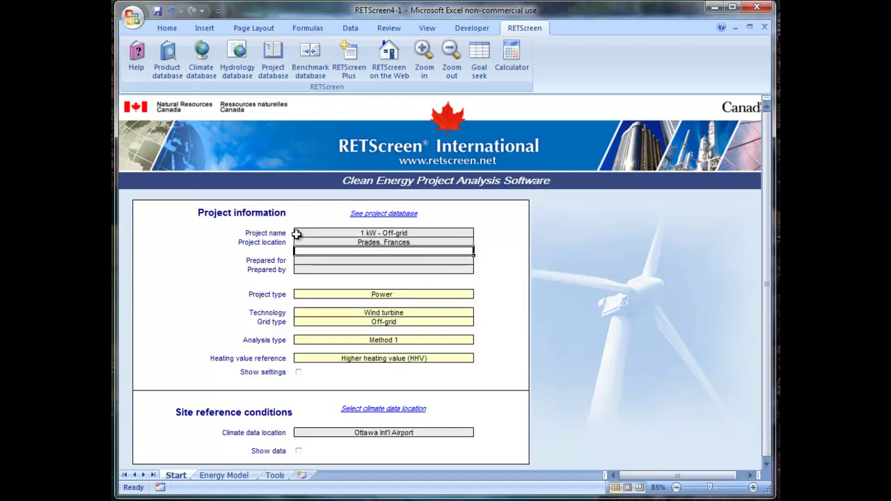
- Enter GPEKS as Prepared for and the preparer's name as Prepared by
{"action": "left_click", "coordinate": [344, 260]}
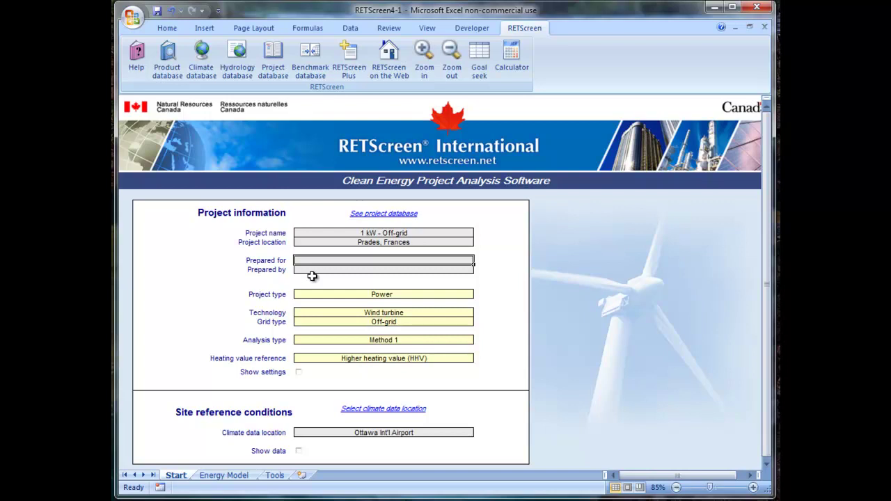
{"action": "type", "text": "GPEKS"}
{"action": "key", "text": "Return"}
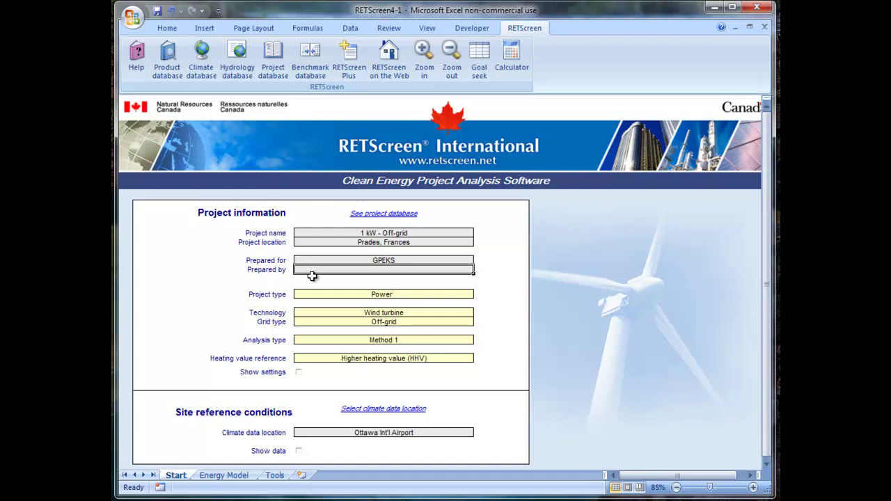
{"action": "type", "text": "Frede"}
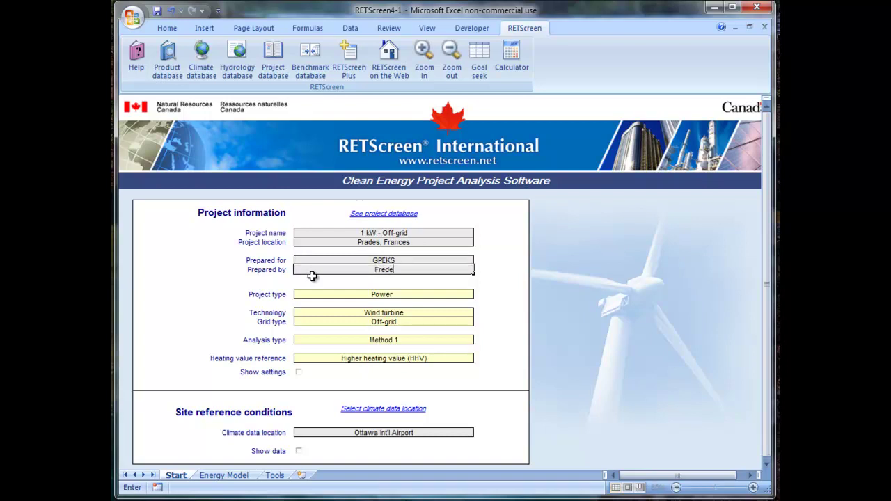
{"action": "type", "text": "ric Pouyot"}
{"action": "key", "text": "Return"}
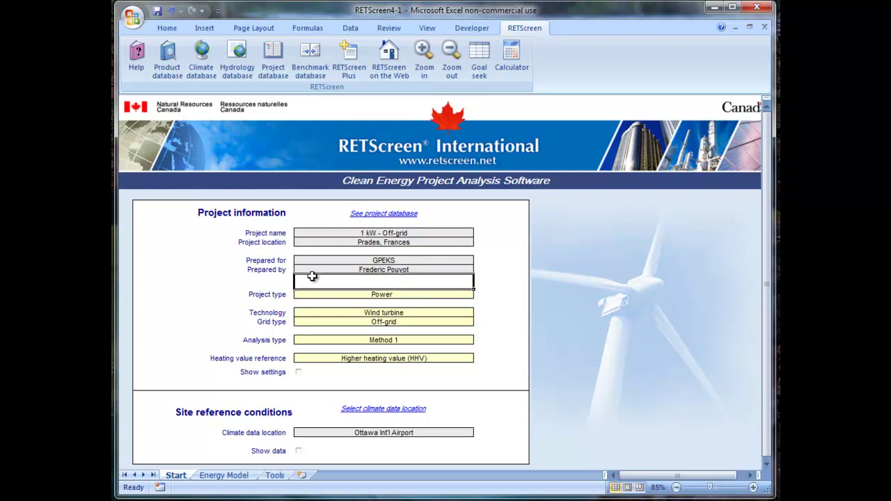
{"action": "left_click", "coordinate": [420, 295]}
{"action": "key", "text": "alt+Down"}
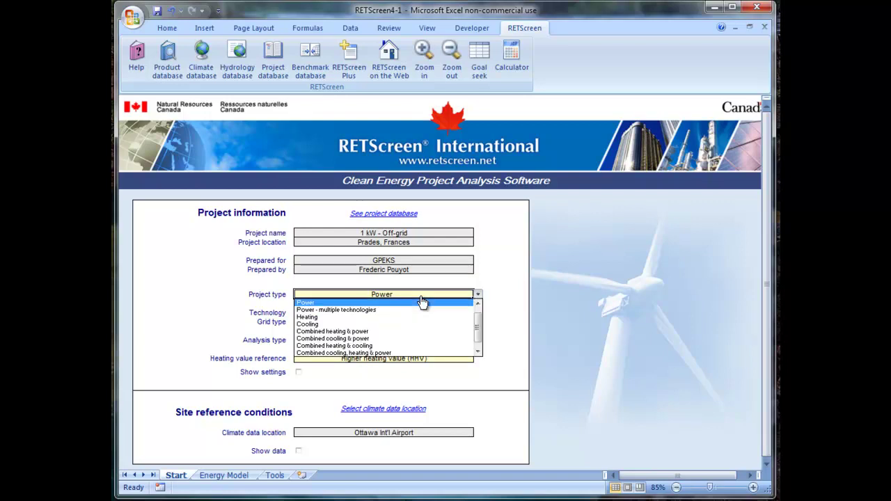
{"action": "scroll", "coordinate": [473, 330], "scroll_direction": "down", "scroll_amount": 1}
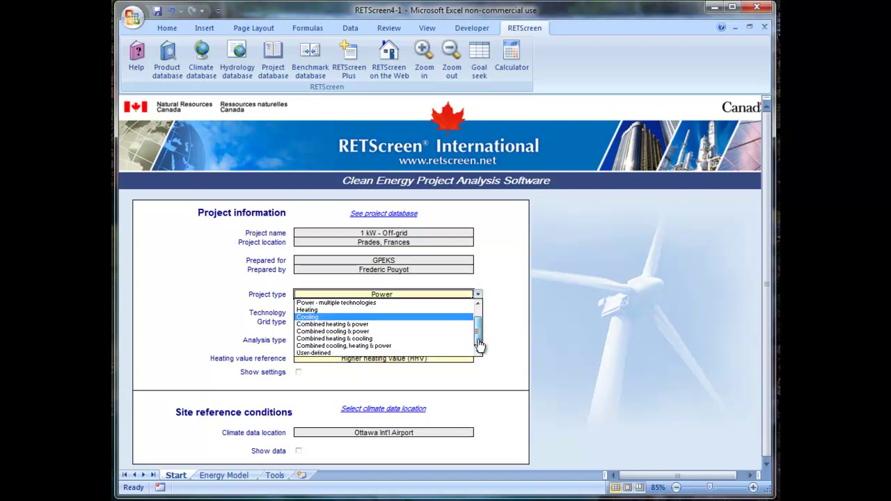
{"action": "left_click_drag", "start_coordinate": [478, 340], "coordinate": [478, 312]}
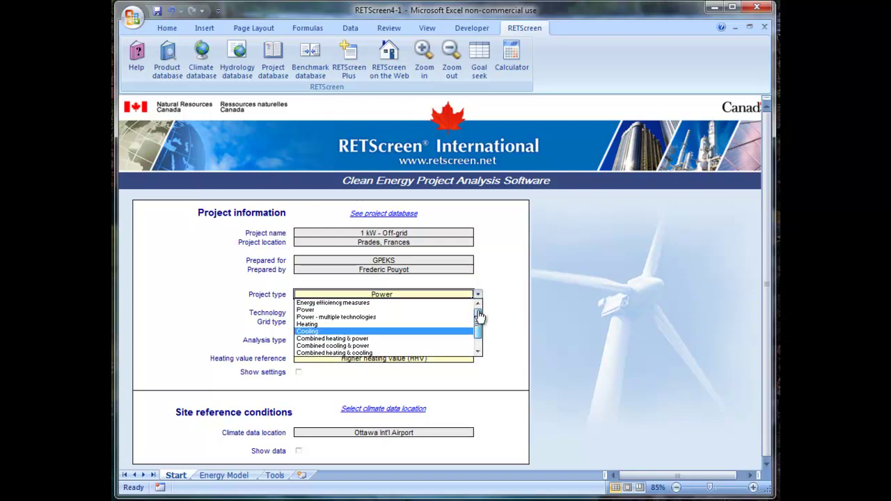
{"action": "left_click", "coordinate": [324, 310]}
{"action": "left_click", "coordinate": [433, 315]}
{"action": "key", "text": "alt+Down"}
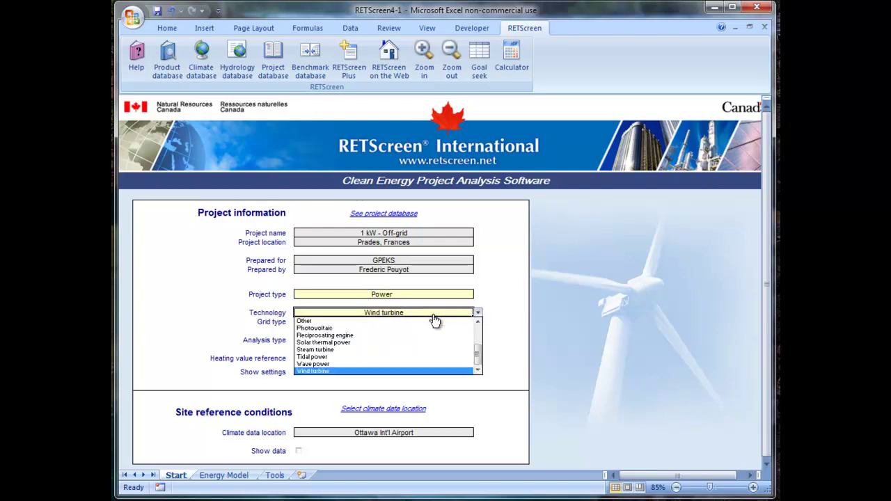
{"action": "key", "text": "Up"}
{"action": "key", "text": "Up"}
{"action": "key", "text": "Up"}
{"action": "key", "text": "Up"}
{"action": "left_click_drag", "start_coordinate": [479, 357], "coordinate": [479, 338]}
{"action": "scroll", "coordinate": [479, 338], "scroll_direction": "down", "scroll_amount": 3}
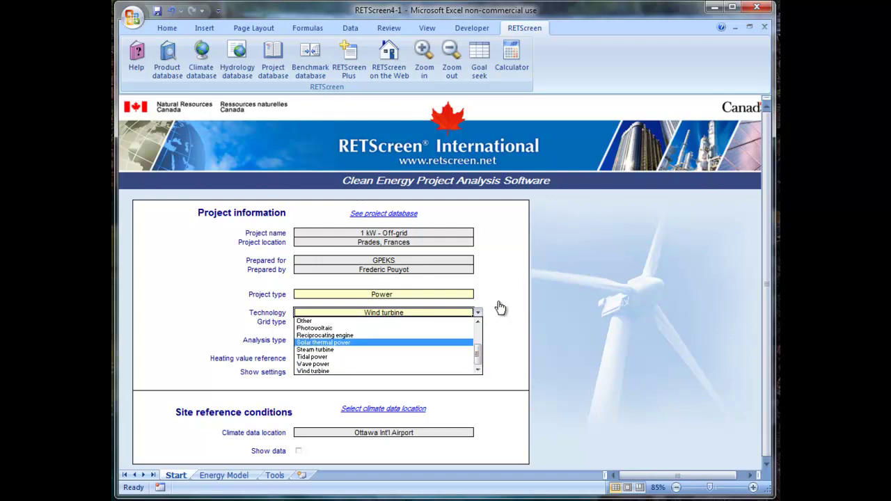
{"action": "key", "text": "Escape"}
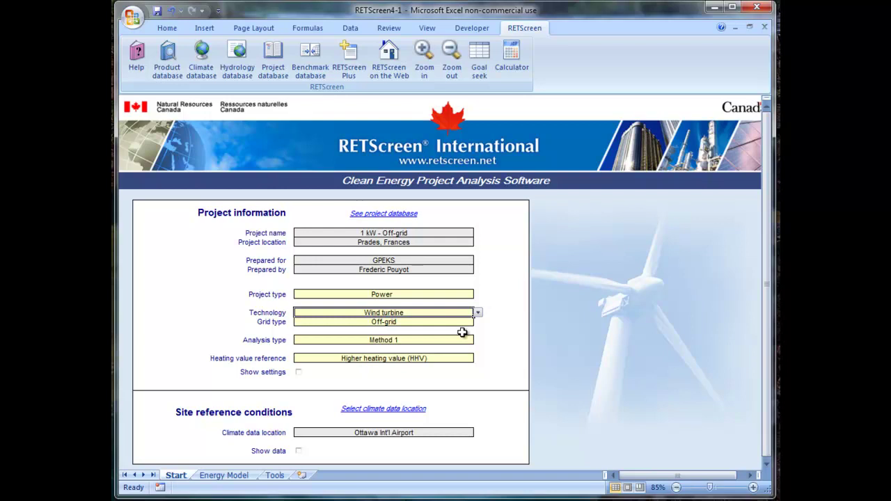
{"action": "left_click", "coordinate": [387, 362]}
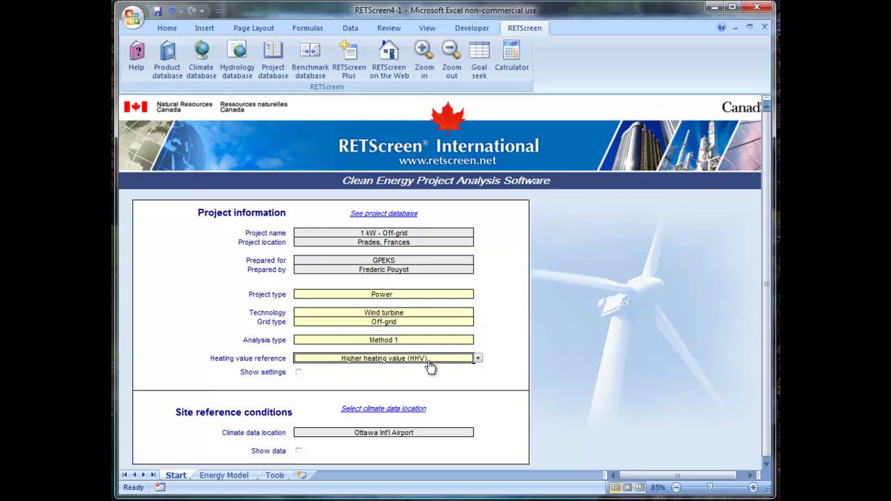
{"action": "key", "text": "alt+Down"}
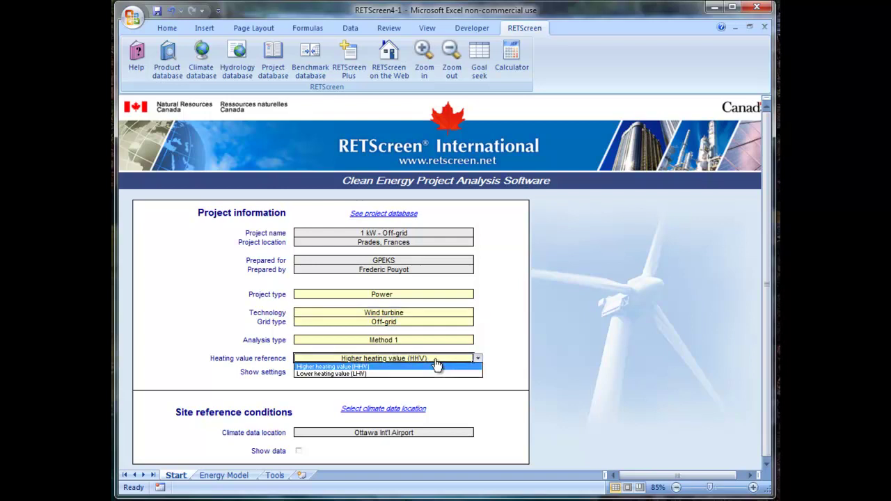
{"action": "left_click", "coordinate": [437, 366]}
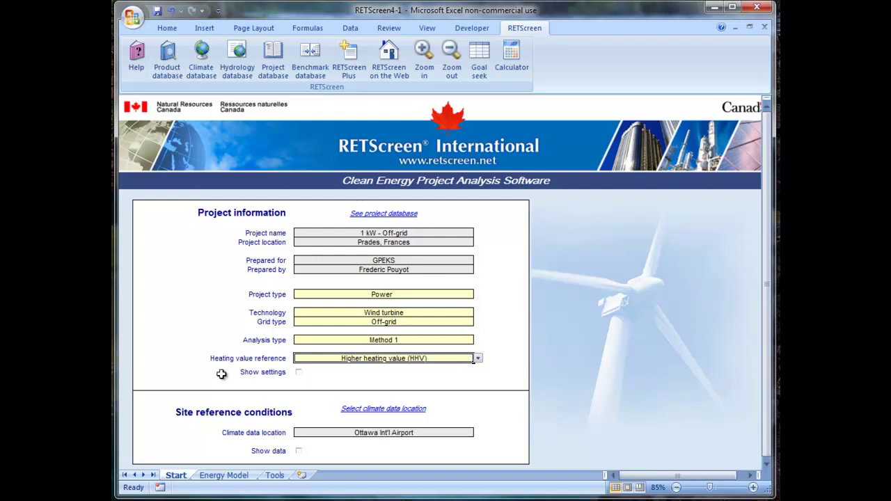
- Keep English as the interface and user manual language
{"action": "left_click", "coordinate": [298, 373]}
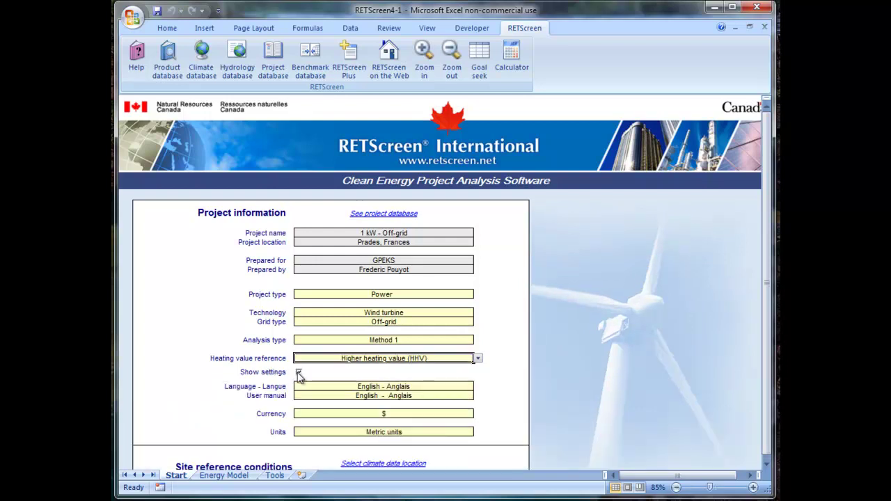
{"action": "left_click", "coordinate": [410, 387]}
{"action": "left_click_drag", "start_coordinate": [477, 415], "coordinate": [477, 395]}
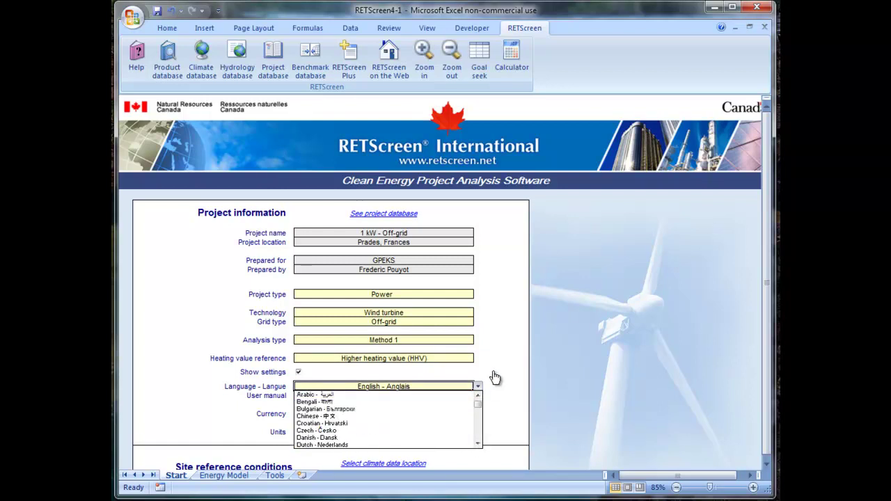
{"action": "key", "text": "Escape"}
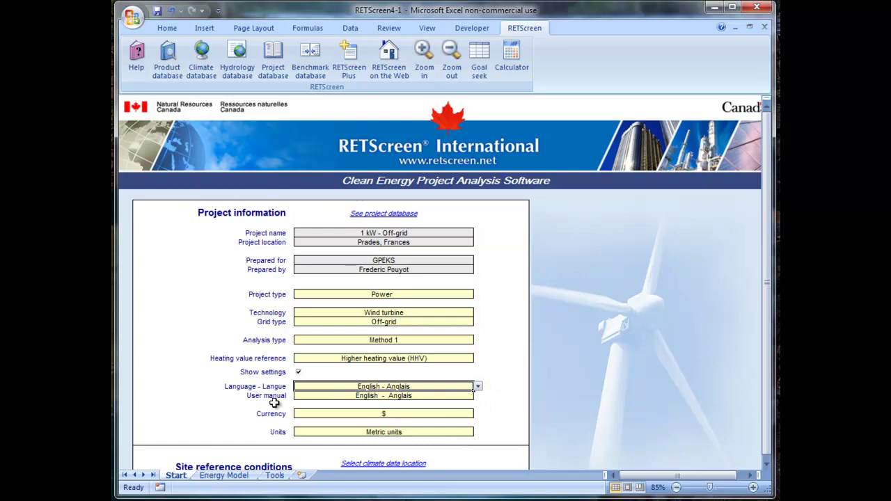
{"action": "left_click", "coordinate": [383, 398]}
{"action": "key", "text": "alt+Down"}
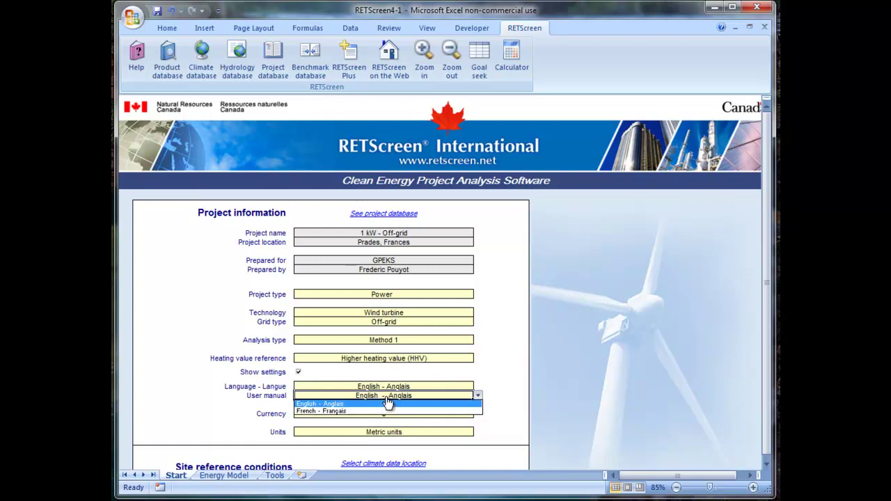
{"action": "left_click", "coordinate": [388, 403]}
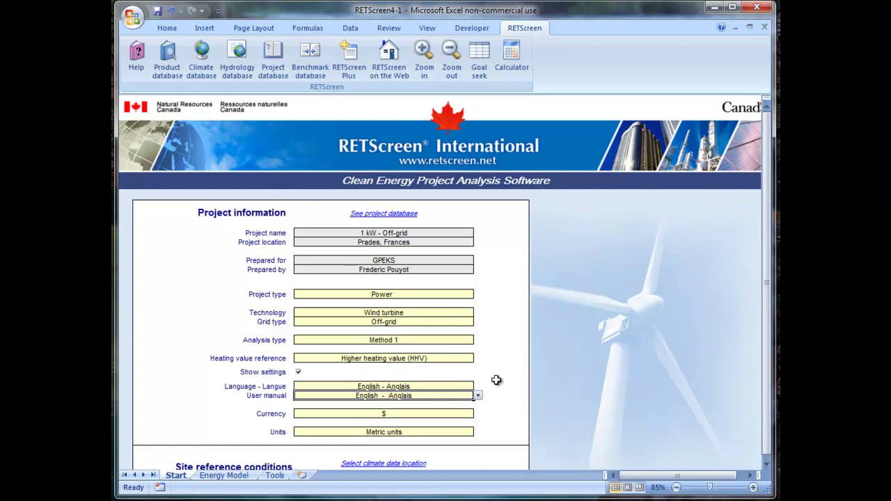
- Set the currency to User-defined with the symbol $ CAN
{"action": "left_click", "coordinate": [423, 416]}
{"action": "key", "text": "alt+Down"}
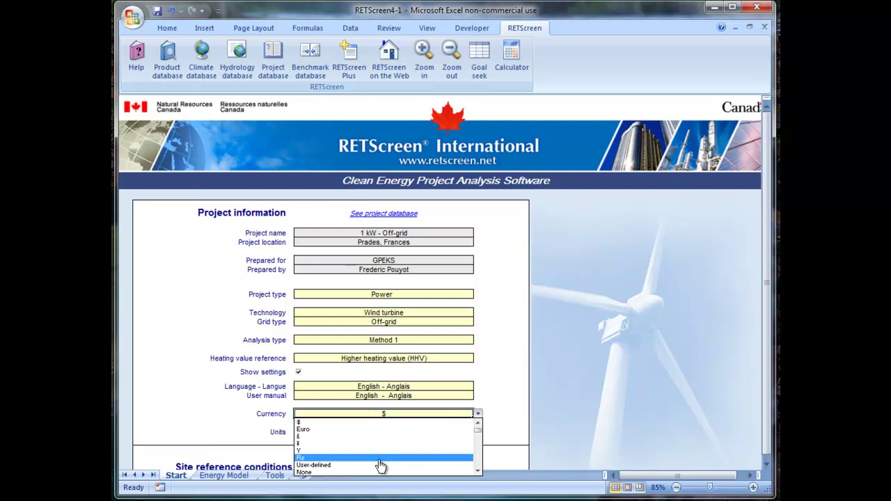
{"action": "left_click", "coordinate": [315, 469]}
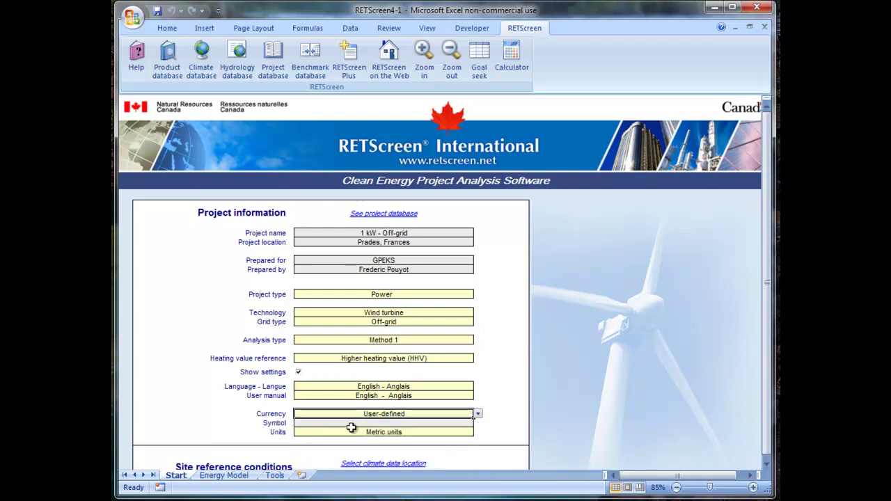
{"action": "left_click", "coordinate": [341, 425]}
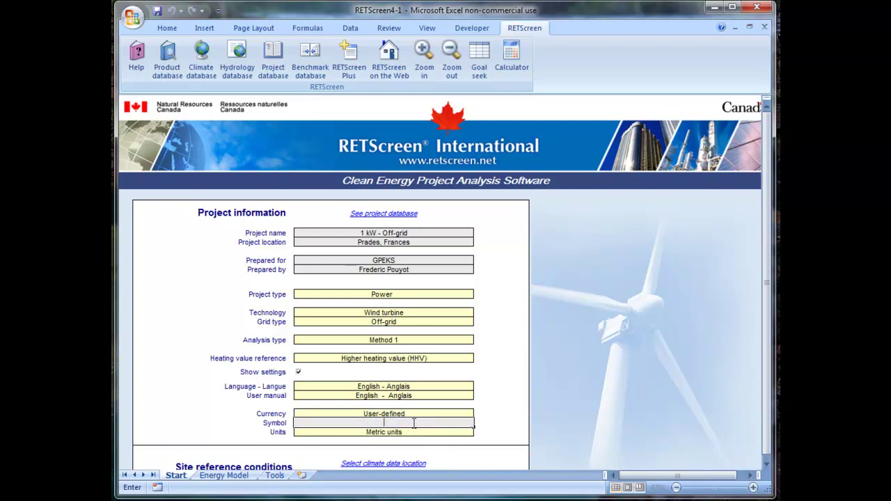
{"action": "type", "text": "$CAN"}
{"action": "key", "text": "Return"}
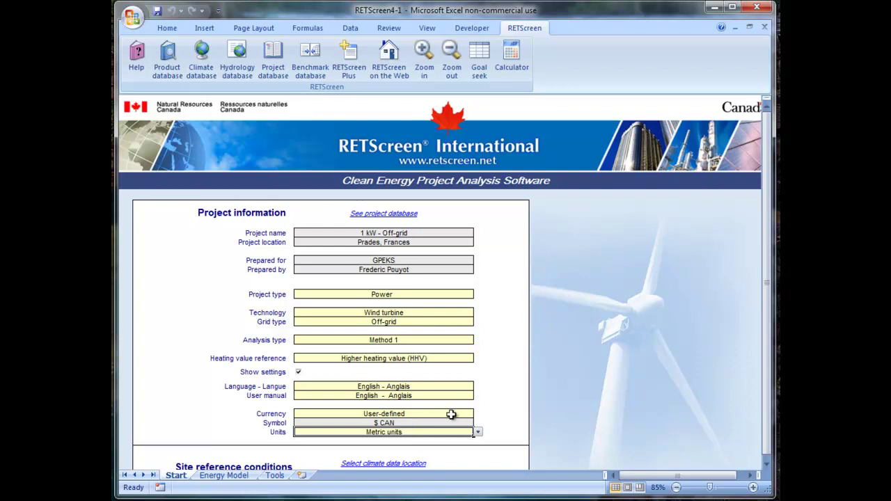
- On the Energy Model sheet, scroll down to Financial Analysis showing 15.5% pre-tax IRR and 6.9-year payback
{"action": "left_click", "coordinate": [236, 476]}
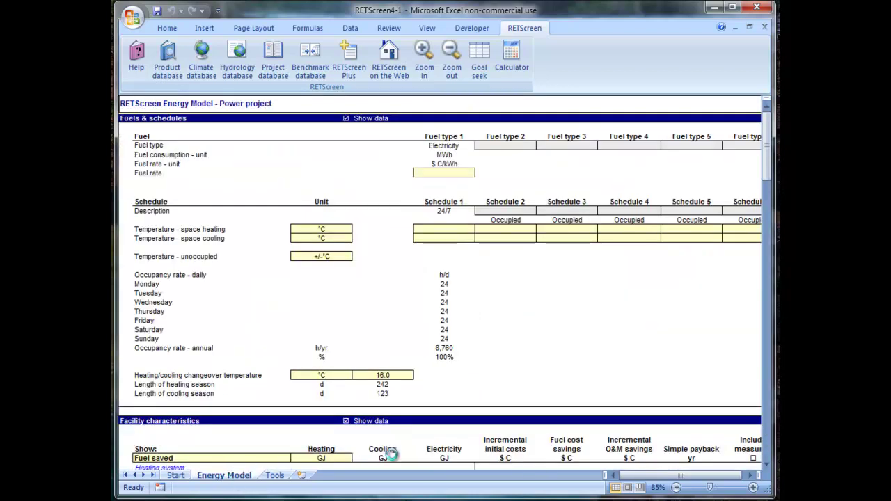
{"action": "scroll", "coordinate": [484, 408], "scroll_direction": "down", "scroll_amount": 20}
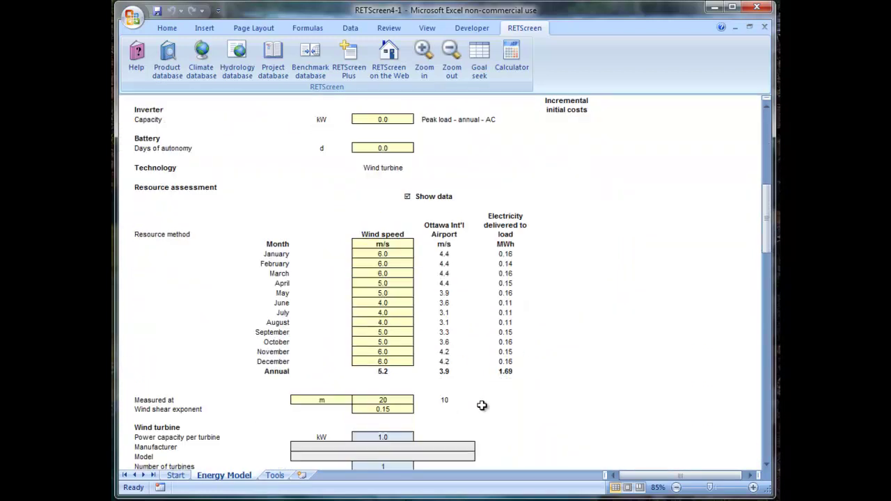
{"action": "scroll", "coordinate": [482, 405], "scroll_direction": "down", "scroll_amount": 20}
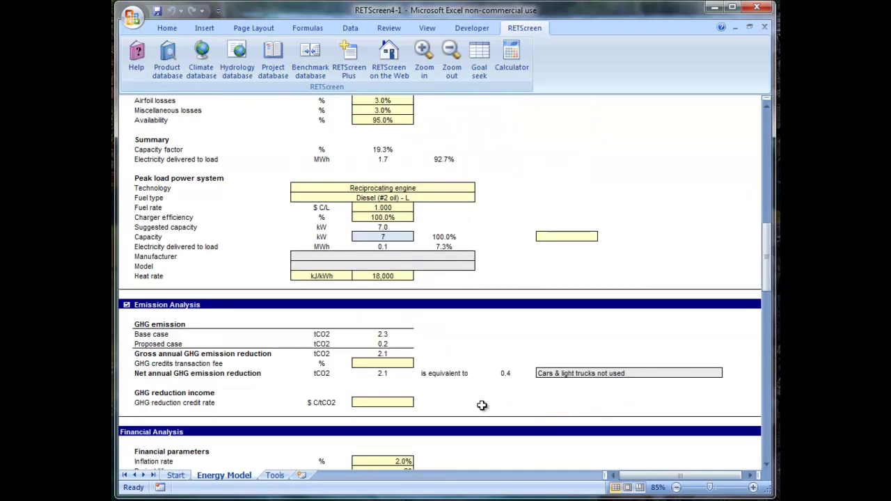
{"action": "scroll", "coordinate": [483, 408], "scroll_direction": "down", "scroll_amount": 4}
{"action": "scroll", "coordinate": [482, 407], "scroll_direction": "down", "scroll_amount": 3}
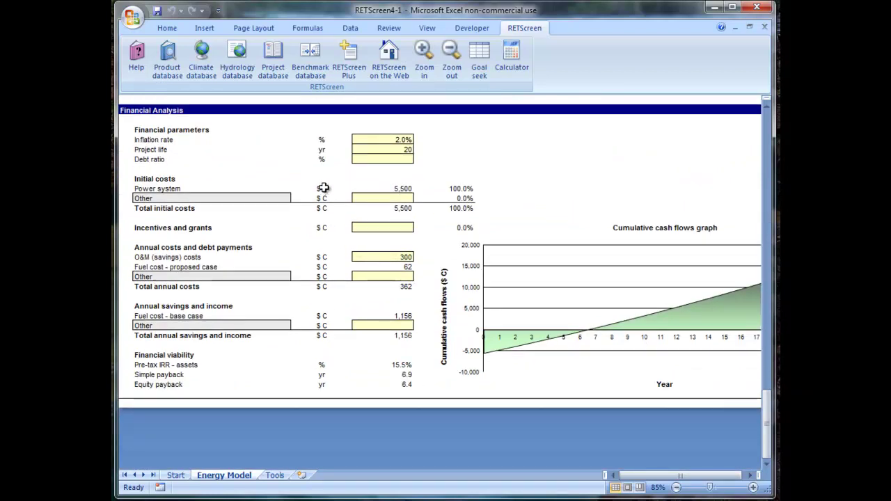
- Set the Start sheet's analysis type to Method 2 and view the Cost Analysis sheet ($C 5,500 initial costs)
{"action": "left_click", "coordinate": [175, 475]}
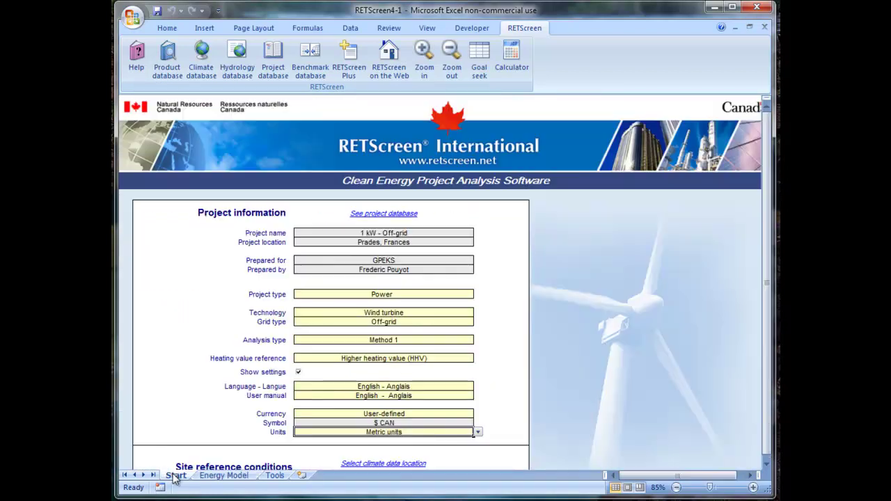
{"action": "scroll", "coordinate": [445, 459], "scroll_direction": "down", "scroll_amount": 8}
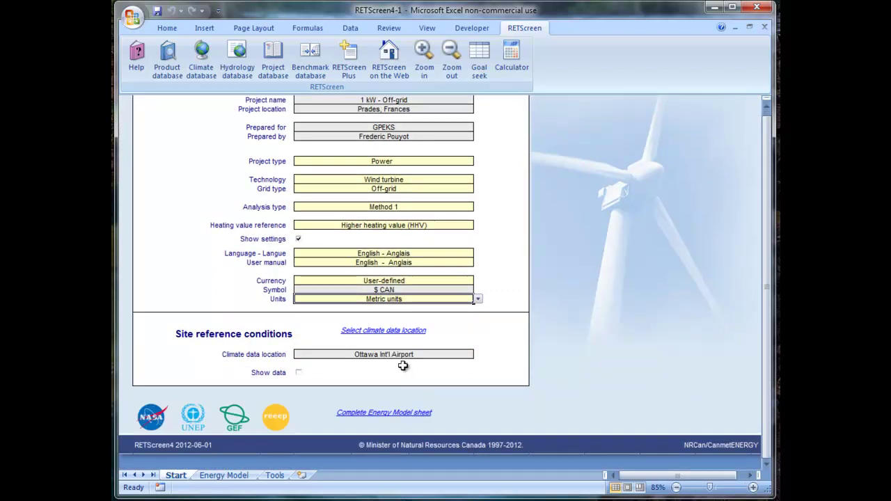
{"action": "left_click", "coordinate": [400, 208]}
{"action": "key", "text": "alt+Down"}
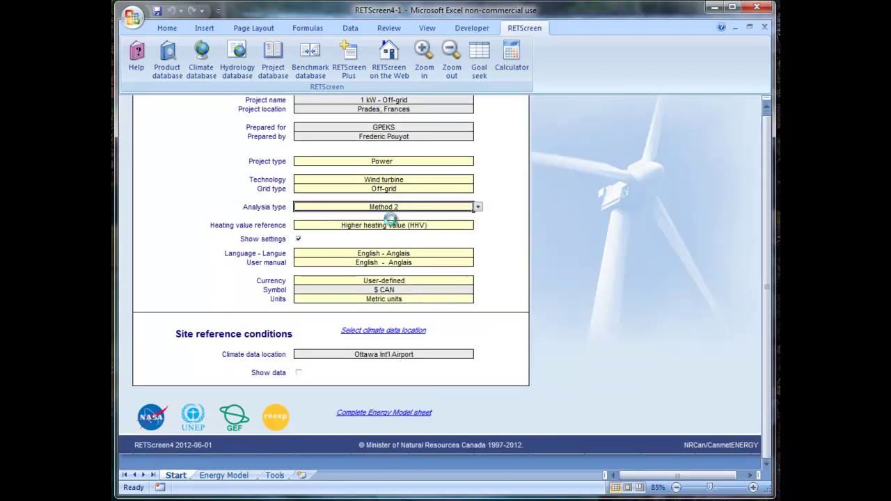
{"action": "left_click", "coordinate": [390, 223]}
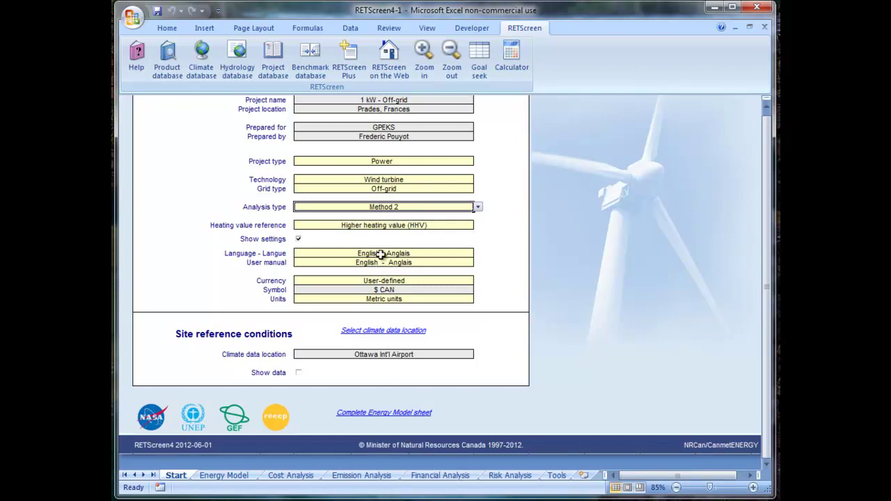
{"action": "left_click", "coordinate": [298, 478]}
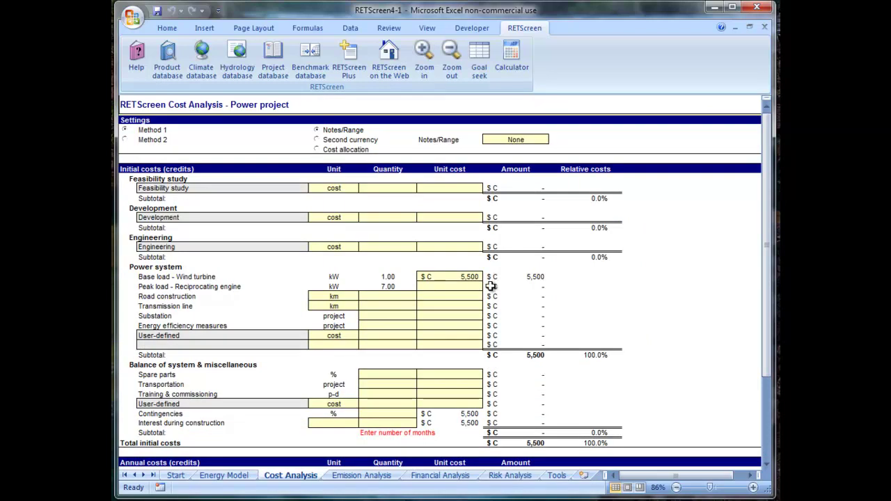
- Back on the Start sheet, change the currency from the user-defined $ CAN to $
{"action": "left_click", "coordinate": [176, 476]}
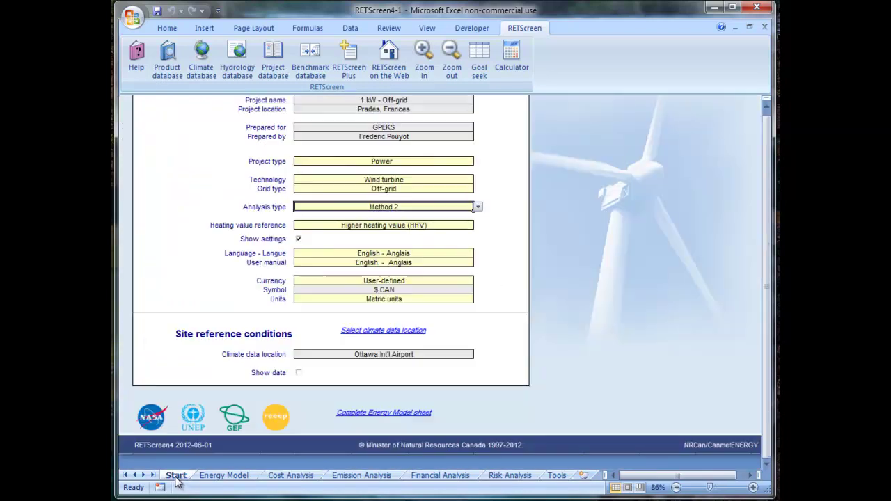
{"action": "left_click", "coordinate": [399, 289]}
{"action": "double_click", "coordinate": [423, 292]}
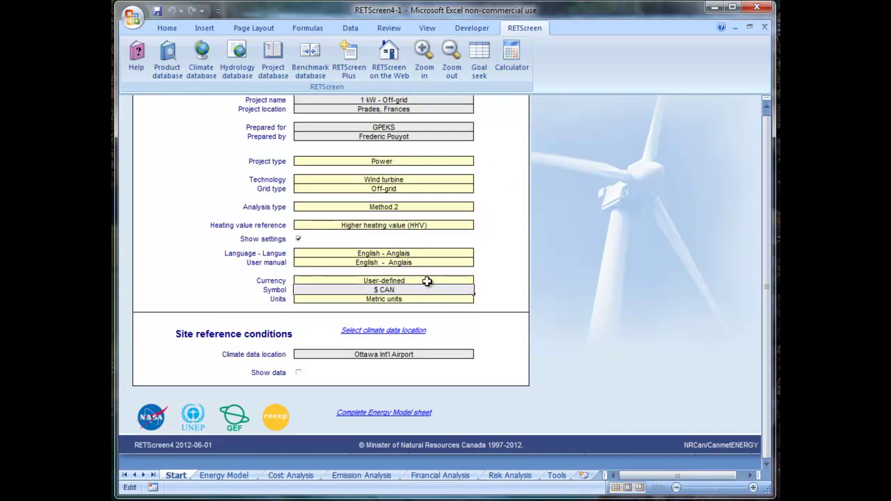
{"action": "left_click", "coordinate": [427, 281]}
{"action": "left_click", "coordinate": [478, 281]}
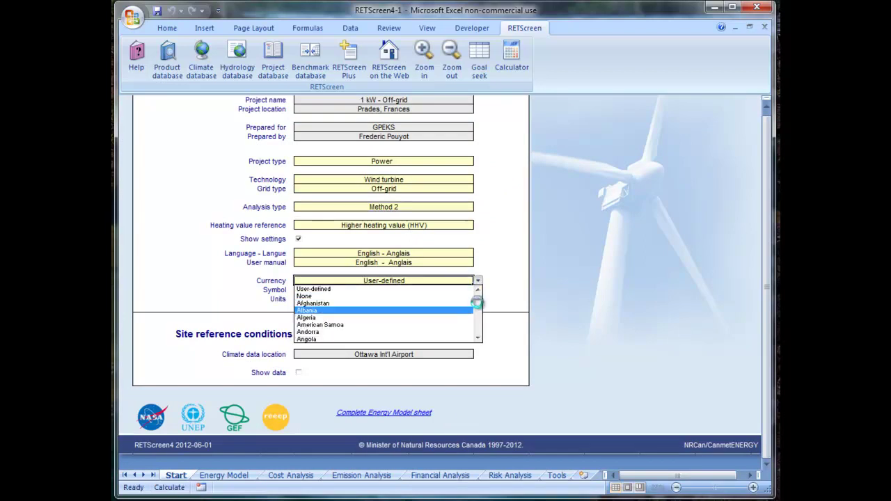
{"action": "left_click_drag", "start_coordinate": [478, 299], "coordinate": [478, 289]}
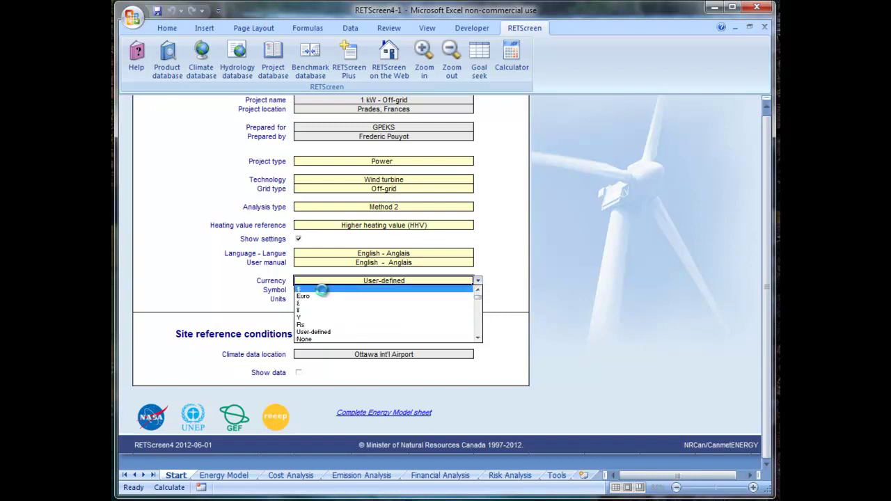
{"action": "left_click", "coordinate": [322, 290]}
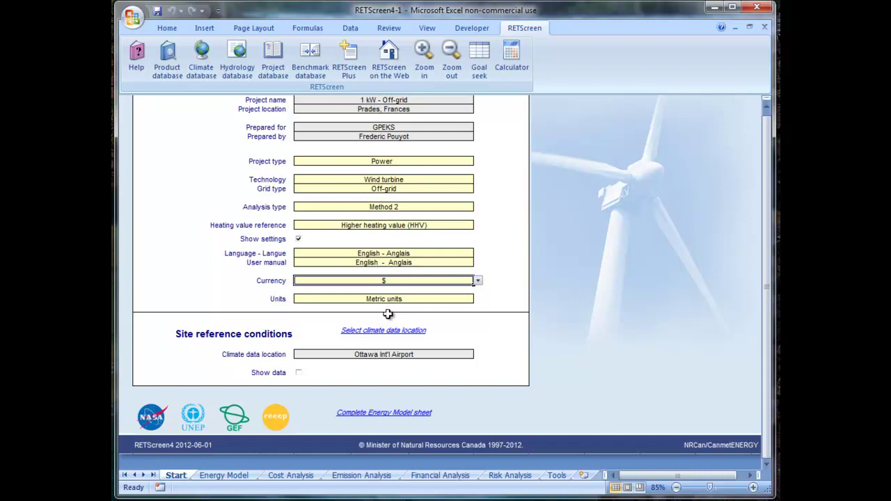
{"action": "left_click", "coordinate": [406, 301]}
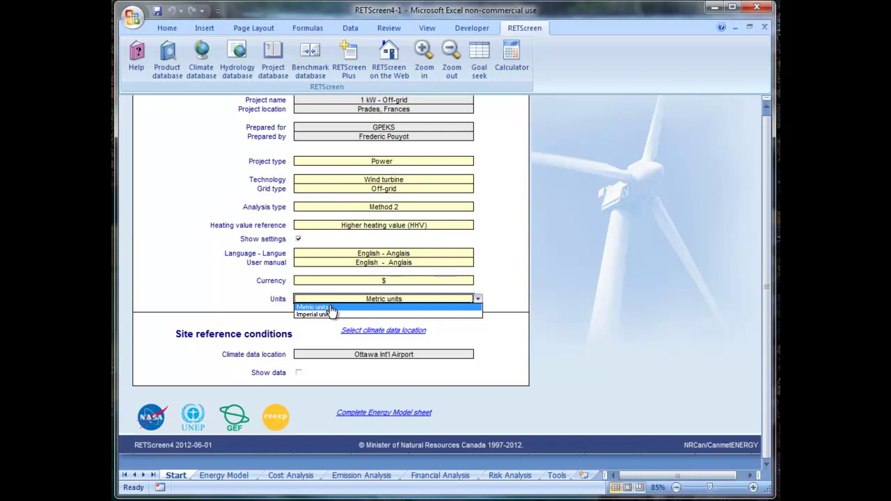
- Switch the project units to Imperial and scroll through the site data
{"action": "left_click", "coordinate": [321, 314]}
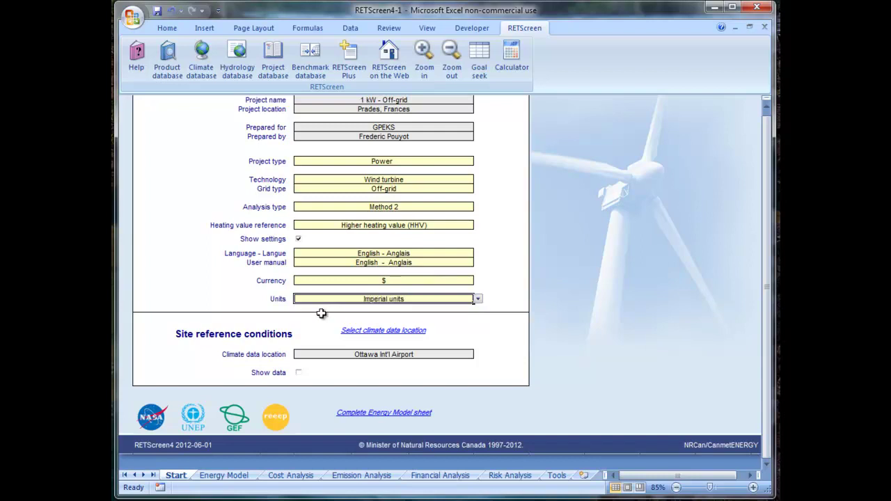
{"action": "scroll", "coordinate": [525, 369], "scroll_direction": "down", "scroll_amount": 3}
{"action": "scroll", "coordinate": [525, 369], "scroll_direction": "up", "scroll_amount": 3}
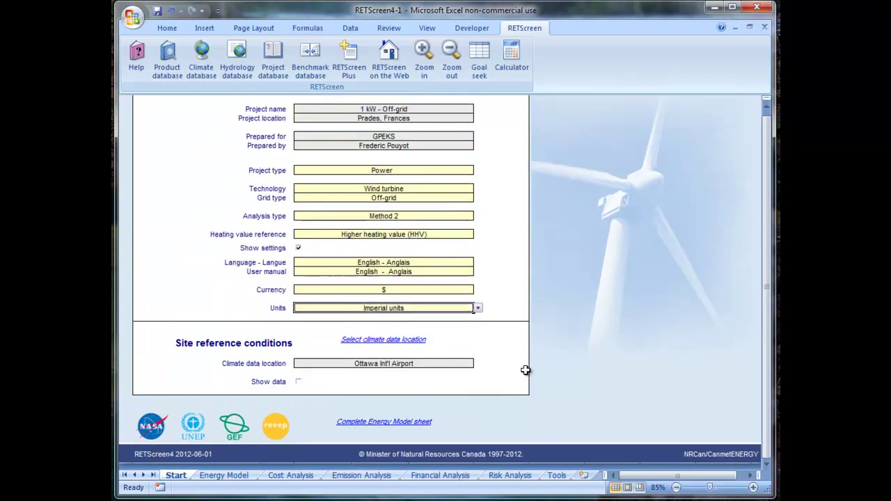
{"action": "scroll", "coordinate": [526, 370], "scroll_direction": "down", "scroll_amount": 1}
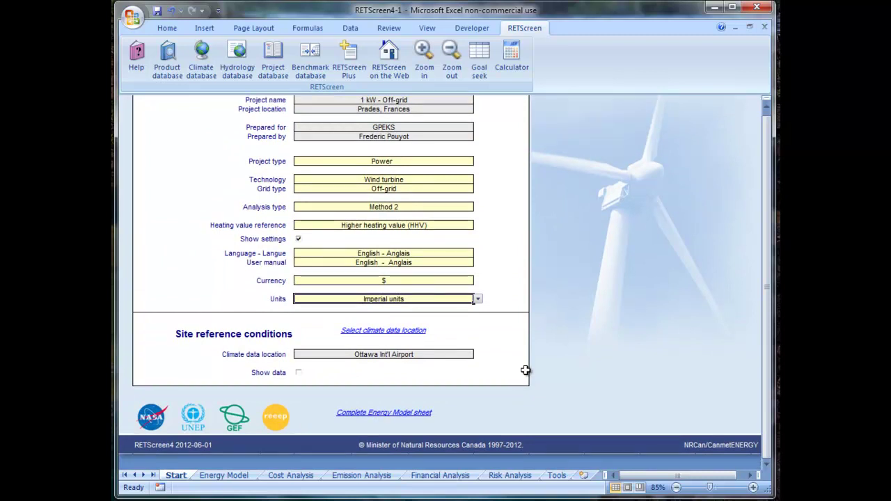
{"action": "left_click", "coordinate": [298, 373]}
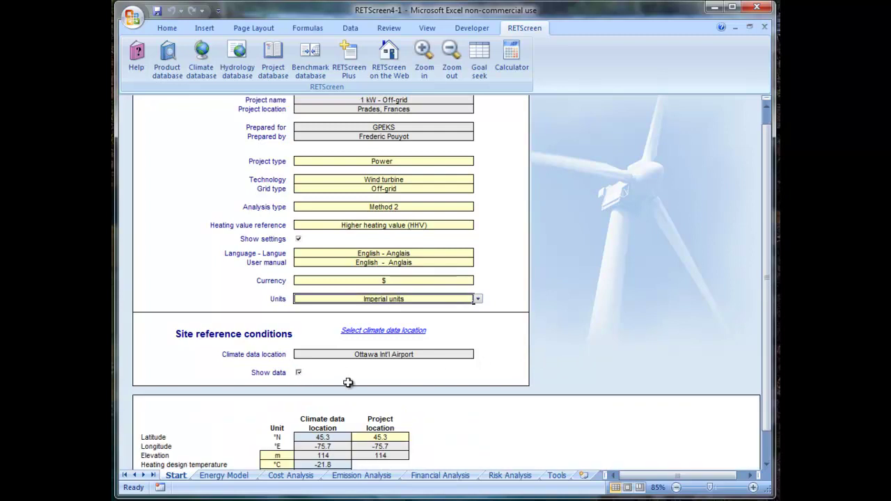
{"action": "scroll", "coordinate": [414, 382], "scroll_direction": "down", "scroll_amount": 5}
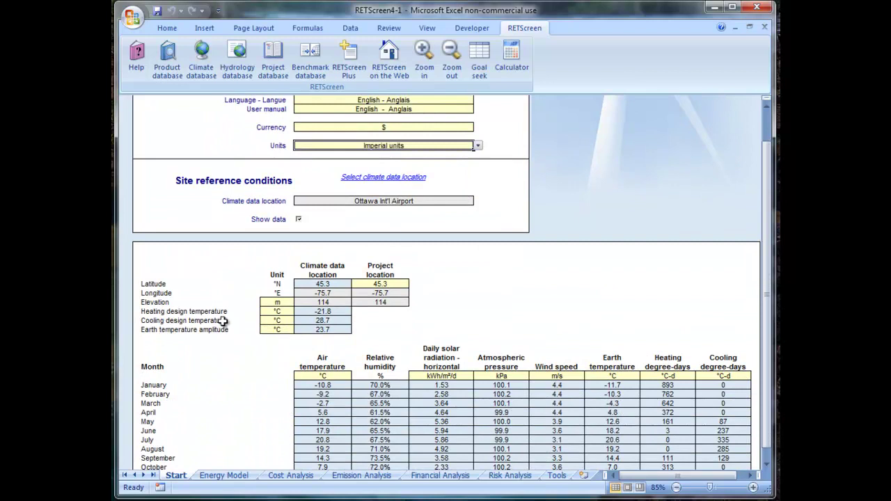
- Keep the heating design temperature in °C after trying °F, and set the units to Metric
{"action": "left_click", "coordinate": [277, 311]}
{"action": "left_click", "coordinate": [298, 311]}
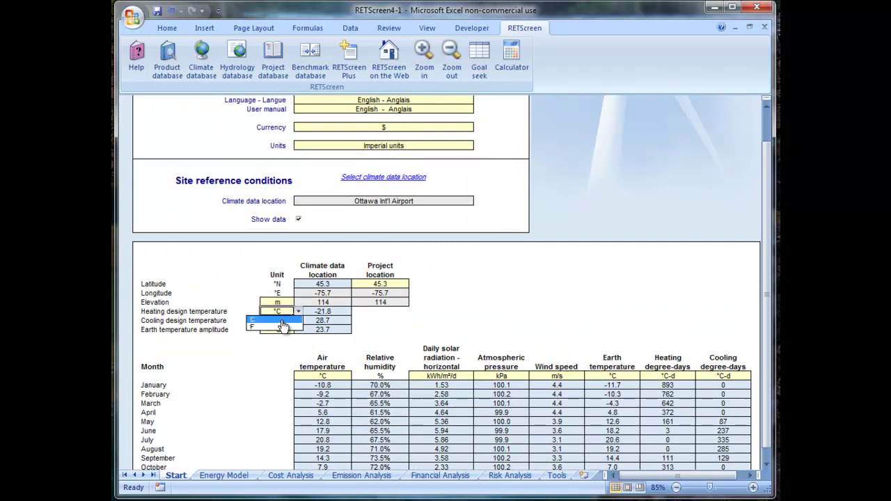
{"action": "left_click", "coordinate": [282, 327]}
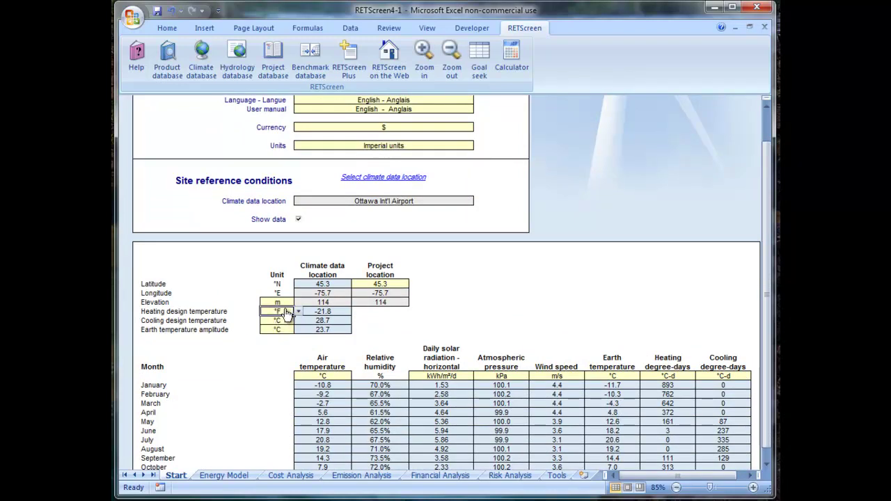
{"action": "left_click", "coordinate": [275, 320]}
{"action": "scroll", "coordinate": [418, 228], "scroll_direction": "up", "scroll_amount": 3}
{"action": "left_click", "coordinate": [395, 219]}
{"action": "left_click", "coordinate": [379, 227]}
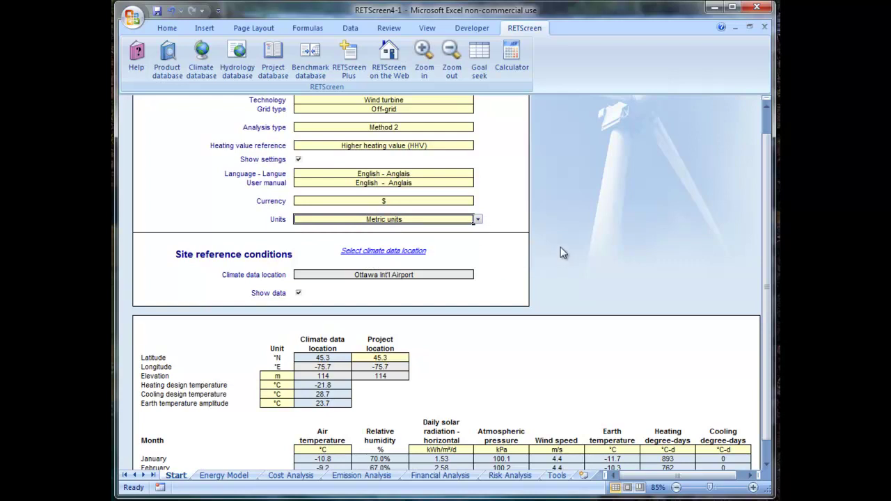
{"action": "scroll", "coordinate": [563, 252], "scroll_direction": "up", "scroll_amount": 3}
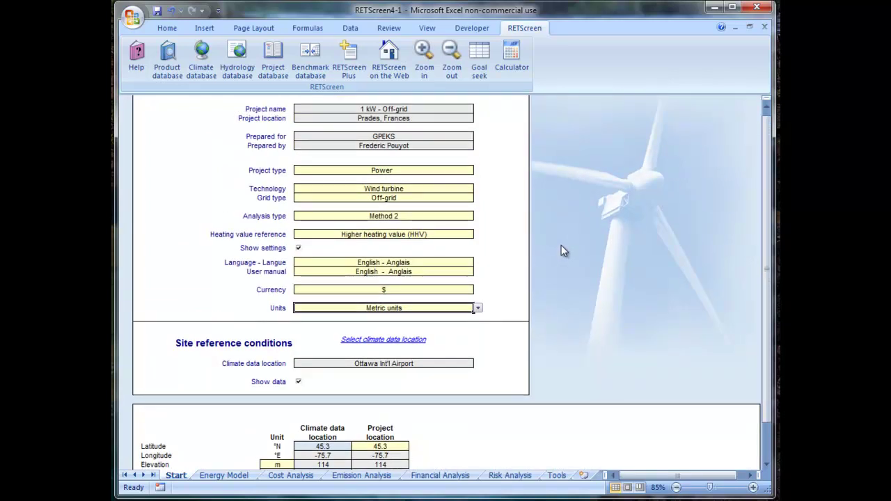
{"action": "scroll", "coordinate": [563, 250], "scroll_direction": "up", "scroll_amount": 3}
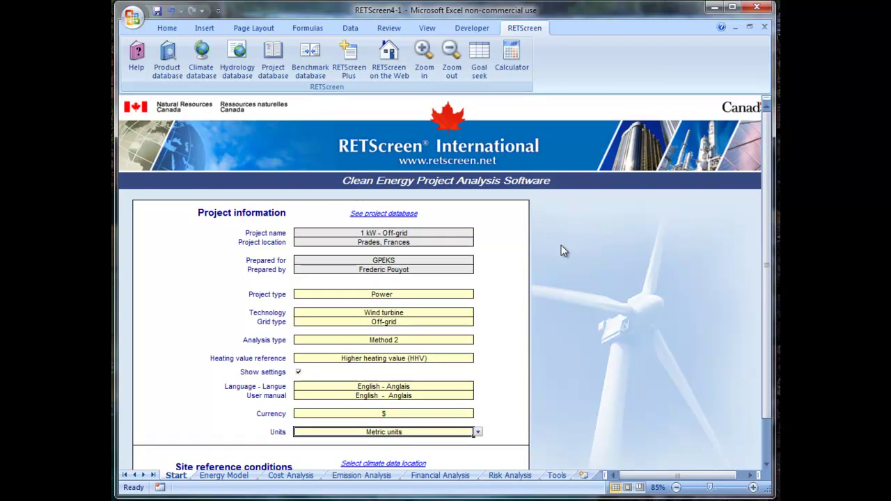
{"action": "scroll", "coordinate": [564, 251], "scroll_direction": "down", "scroll_amount": 3}
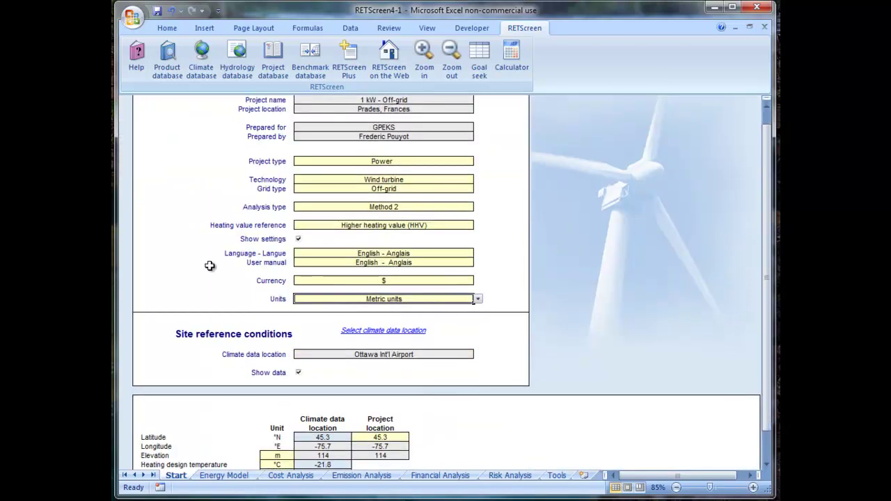
{"action": "left_click", "coordinate": [396, 229]}
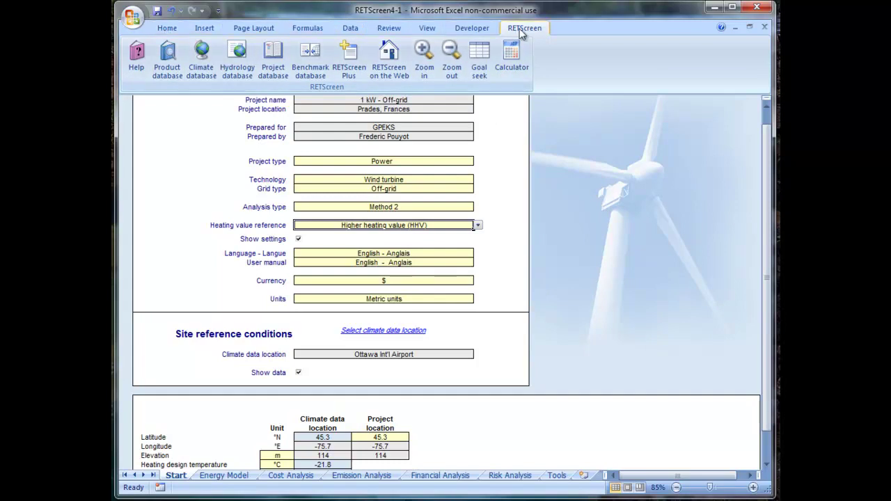
{"action": "left_click", "coordinate": [169, 31]}
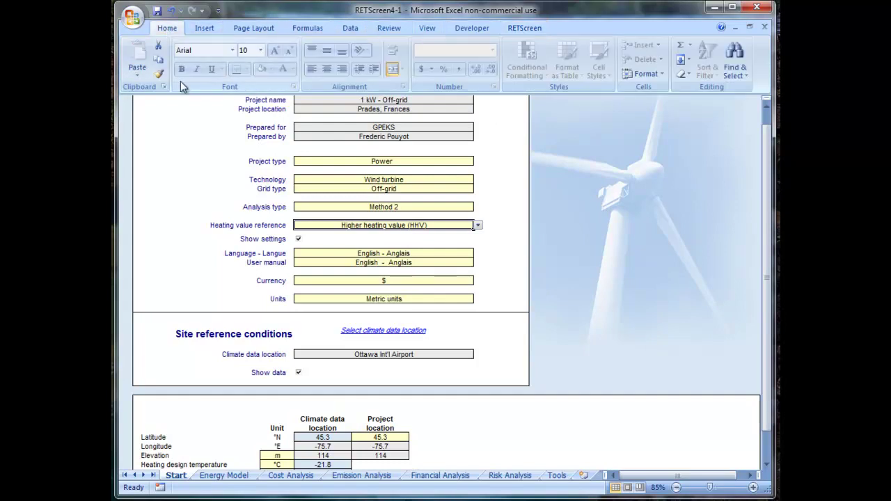
{"action": "left_click", "coordinate": [524, 29]}
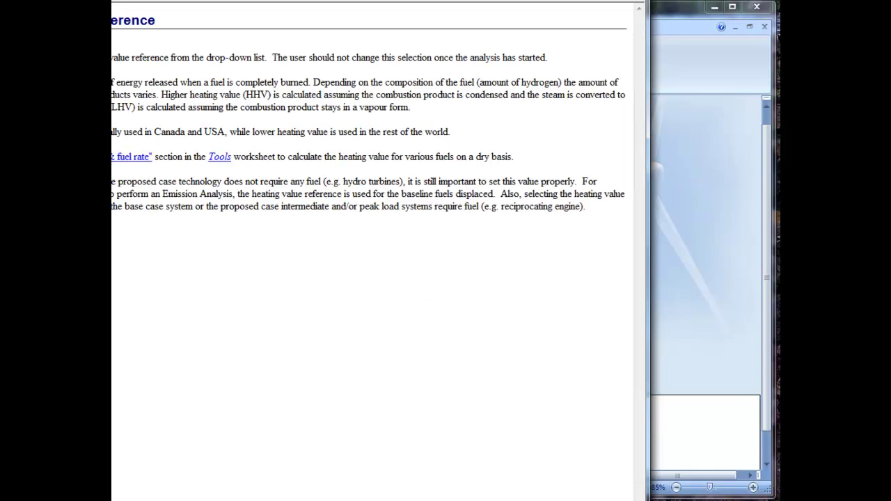
{"action": "left_click_drag", "start_coordinate": [111, 0], "coordinate": [151, 24]}
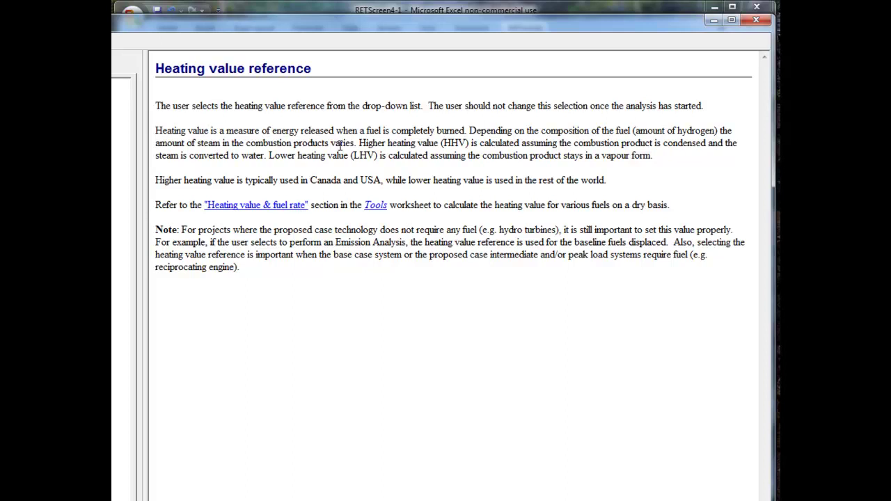
{"action": "left_click_drag", "start_coordinate": [364, 23], "coordinate": [373, 42]}
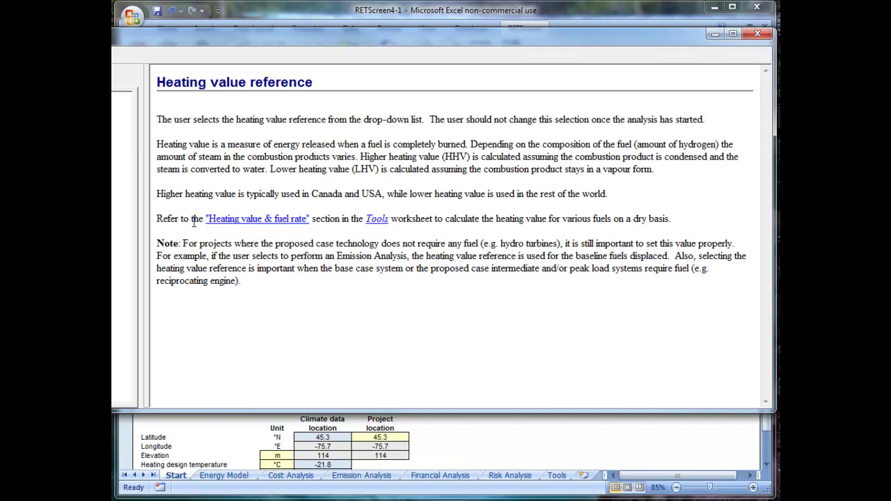
{"action": "left_click_drag", "start_coordinate": [112, 247], "coordinate": [123, 248]}
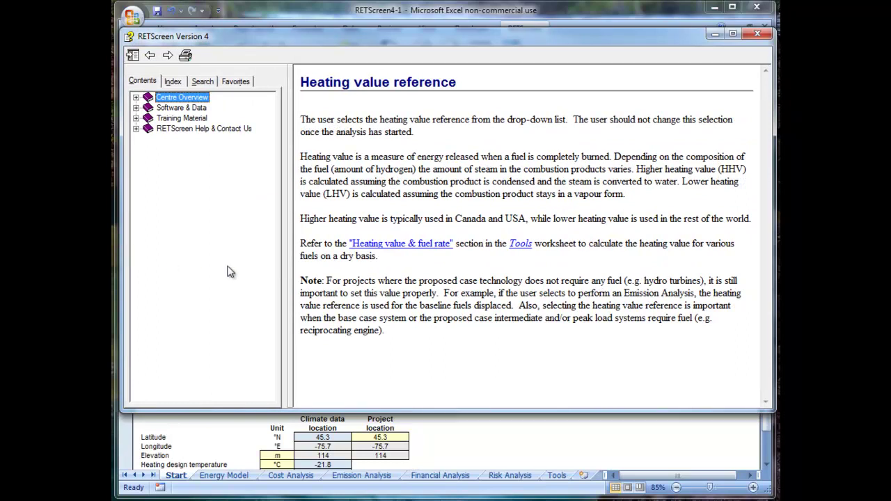
{"action": "left_click", "coordinate": [136, 109]}
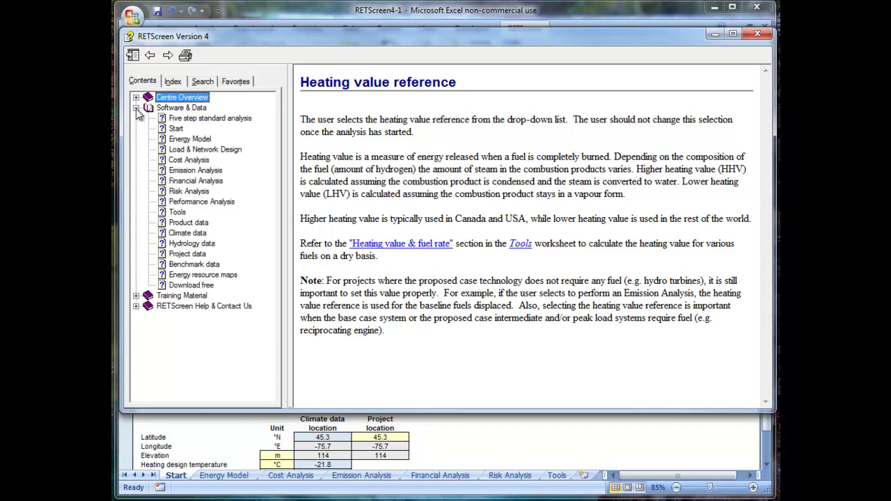
{"action": "left_click", "coordinate": [176, 130]}
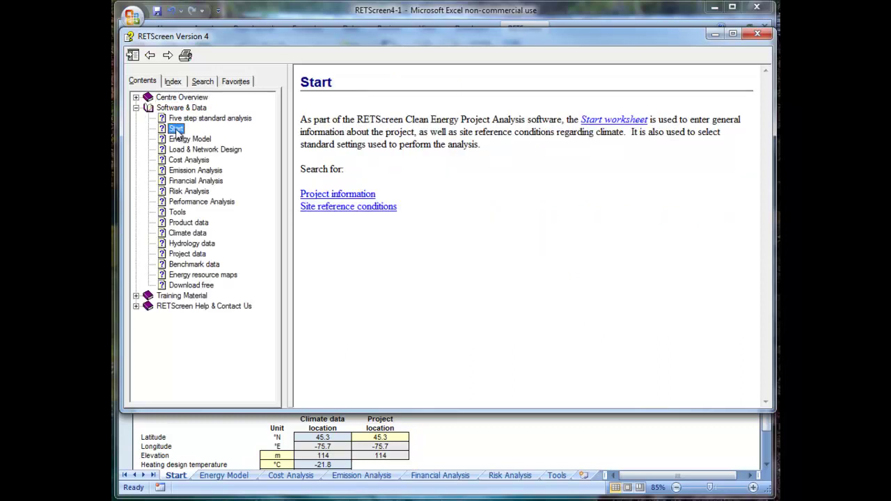
{"action": "left_click", "coordinate": [346, 195]}
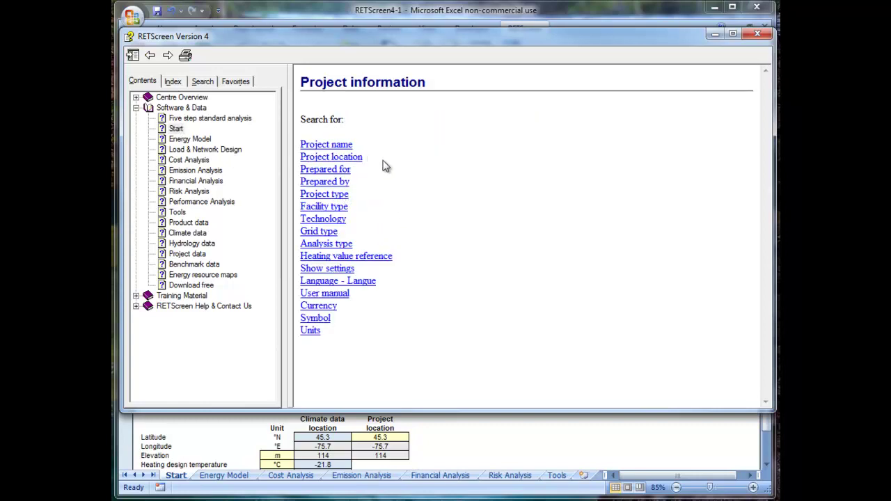
{"action": "left_click", "coordinate": [327, 145]}
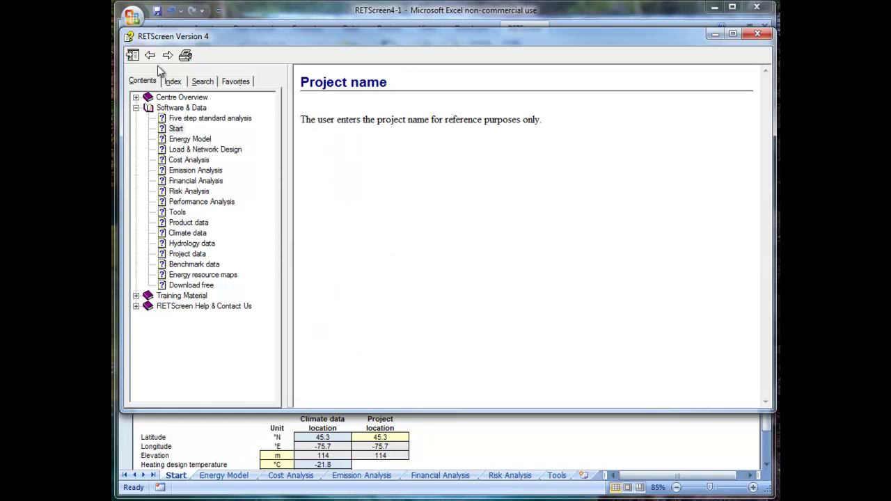
{"action": "left_click", "coordinate": [153, 57]}
{"action": "left_click", "coordinate": [322, 158]}
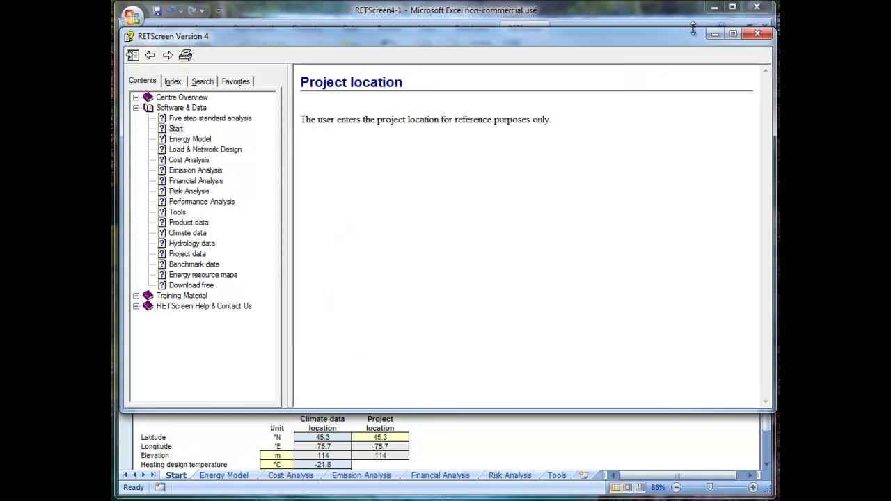
{"action": "left_click", "coordinate": [758, 32]}
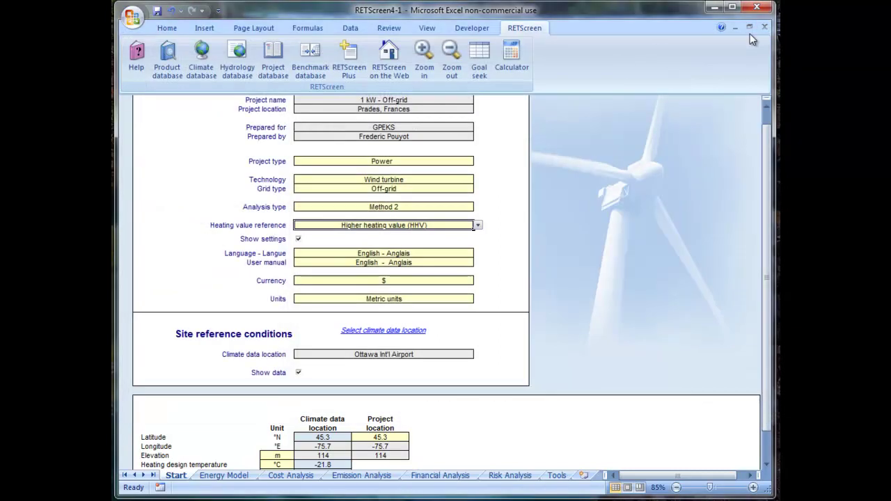
{"action": "scroll", "coordinate": [576, 162], "scroll_direction": "up", "scroll_amount": 5}
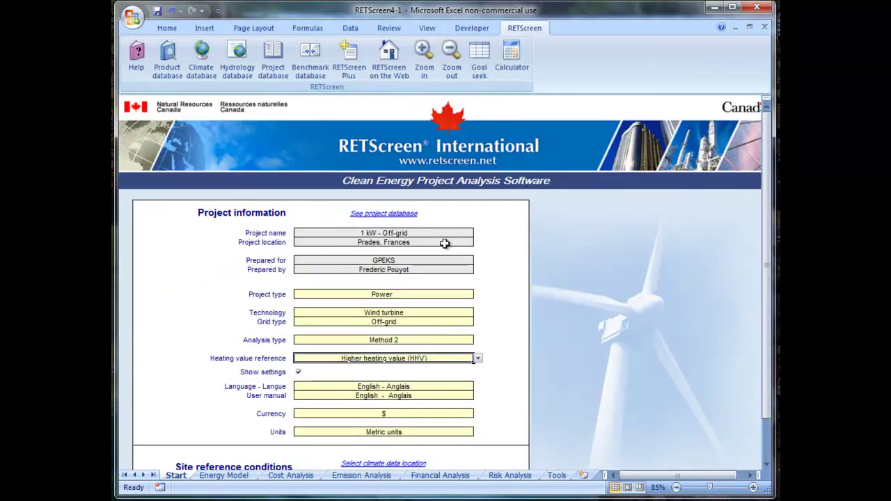
{"action": "left_click", "coordinate": [423, 235]}
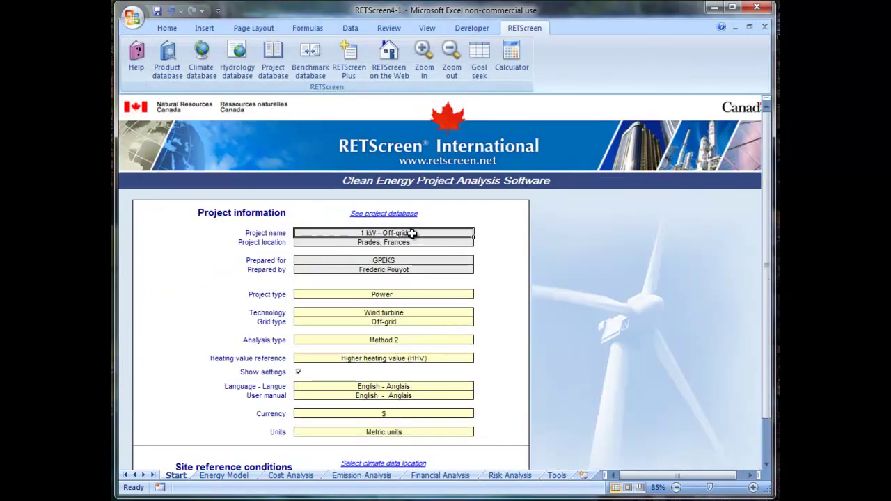
{"action": "left_click", "coordinate": [264, 234]}
{"action": "left_click", "coordinate": [252, 233]}
{"action": "left_click", "coordinate": [137, 71]}
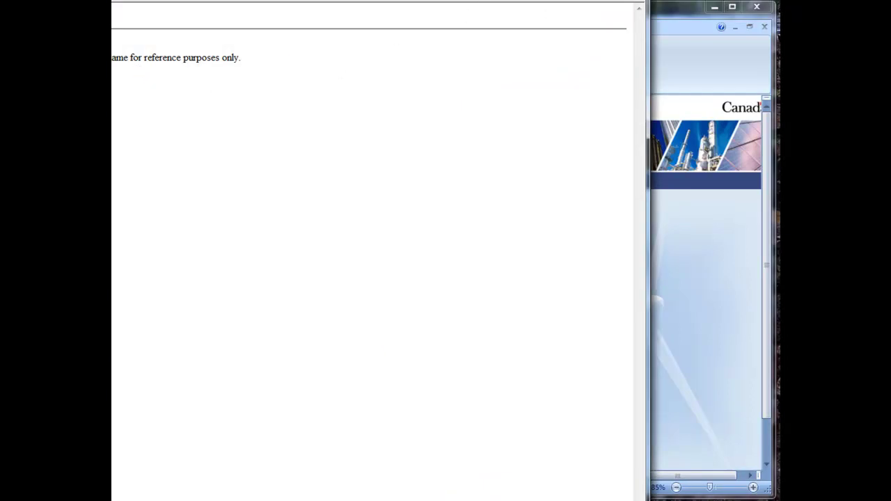
{"action": "left_click_drag", "start_coordinate": [498, 0], "coordinate": [712, 77]}
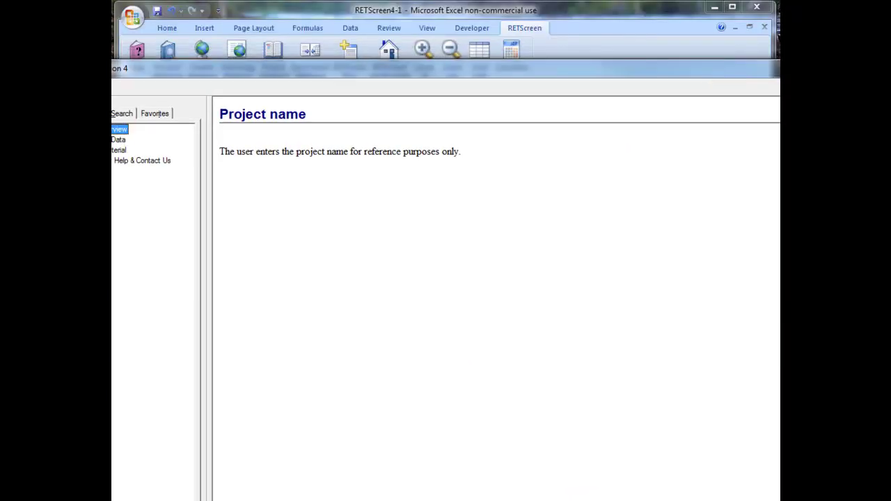
{"action": "key", "text": "alt+Tab"}
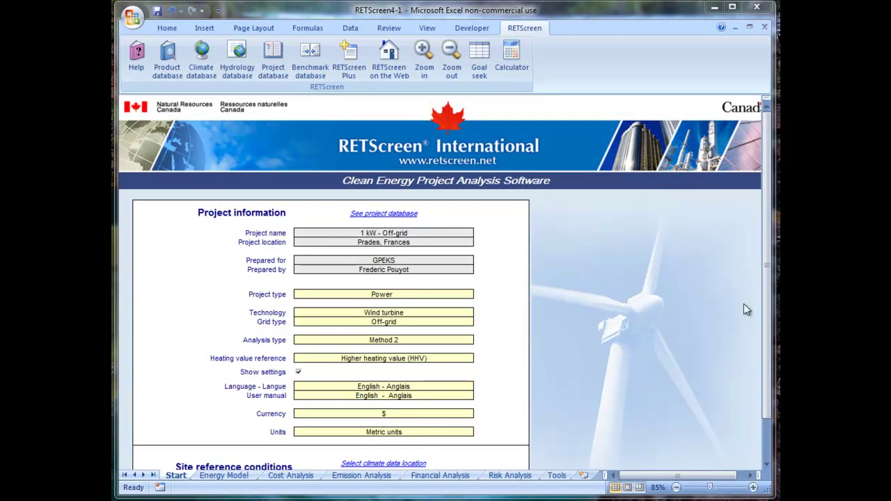
- Uncheck Show data so the climate data table is hidden on the Start sheet
{"action": "left_click_drag", "start_coordinate": [766, 292], "coordinate": [766, 341]}
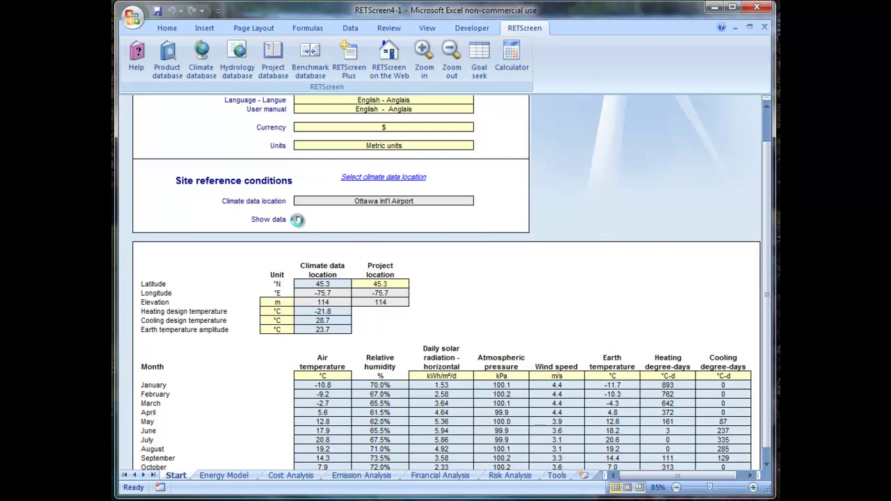
{"action": "left_click", "coordinate": [298, 220]}
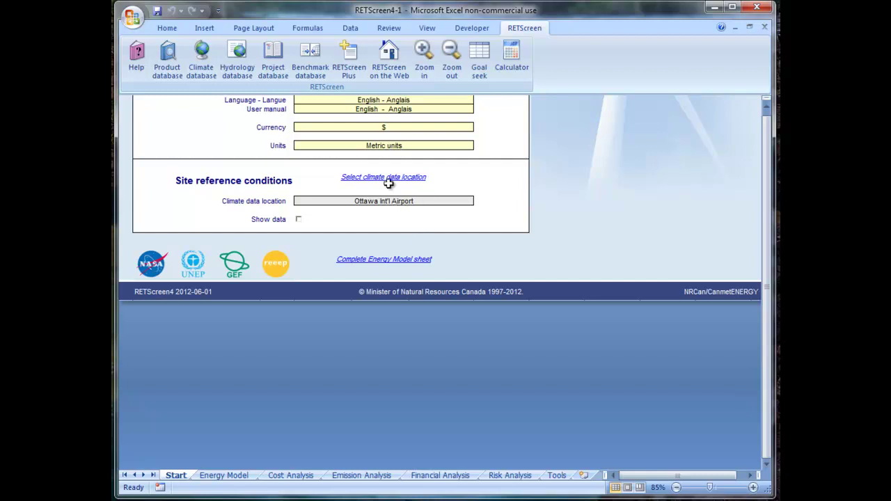
- Open the climate database dialog and set the country to France
{"action": "left_click", "coordinate": [383, 180]}
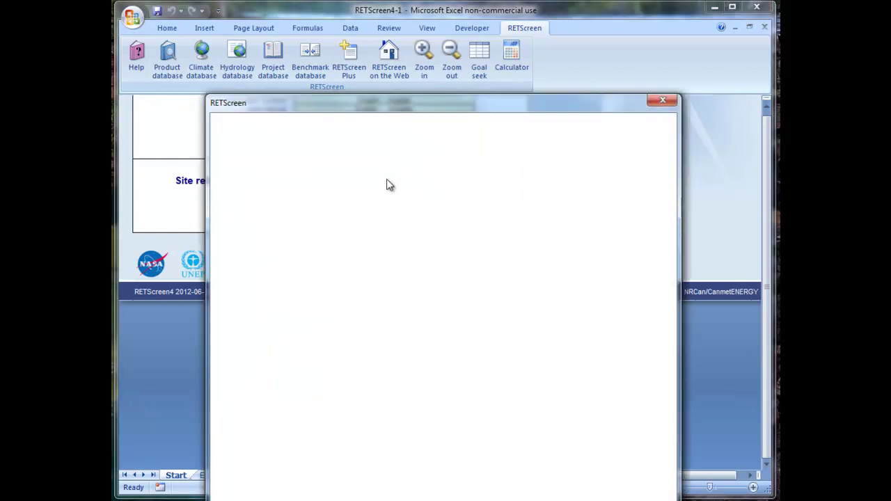
{"action": "left_click_drag", "start_coordinate": [448, 113], "coordinate": [444, 49]}
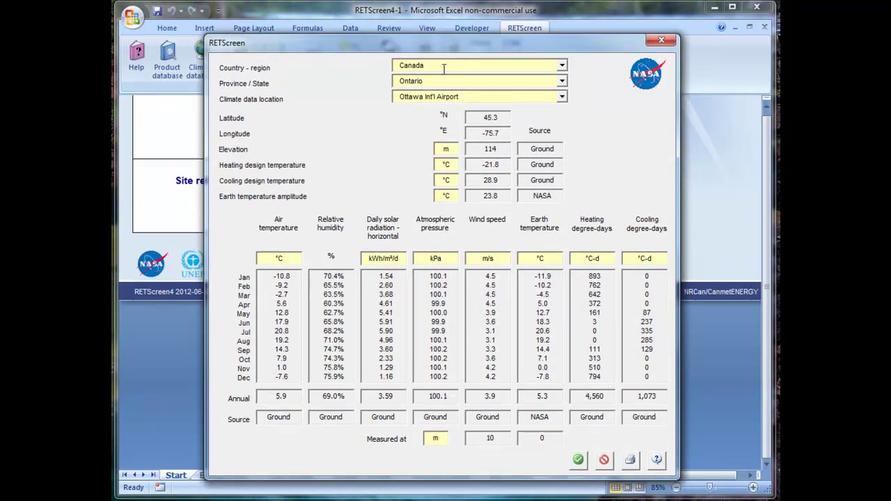
{"action": "left_click_drag", "start_coordinate": [444, 67], "coordinate": [342, 66]}
{"action": "type", "text": "France"}
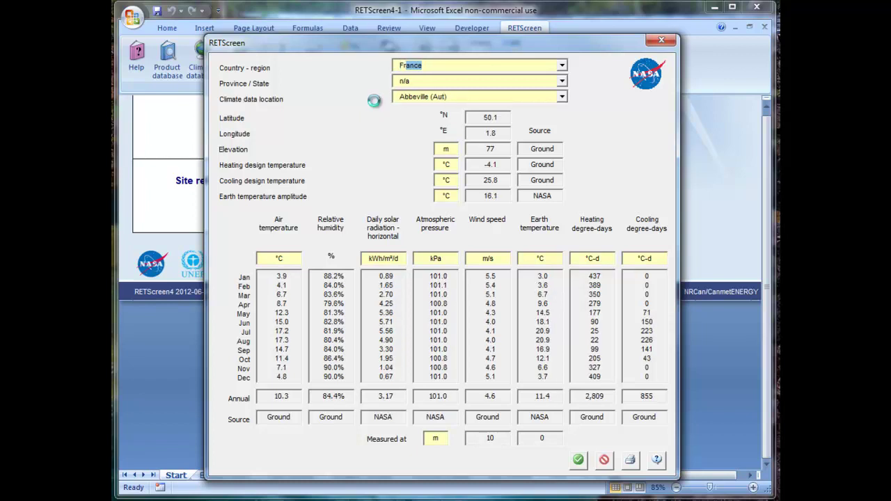
{"action": "key", "text": "Tab"}
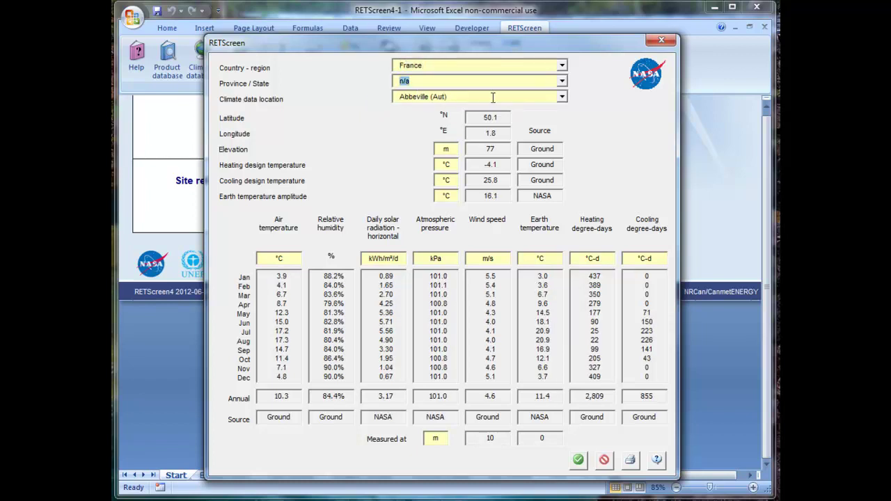
- Try Perpignan/Rivesalte as the climate data location, then erase the station name
{"action": "left_click", "coordinate": [453, 97]}
{"action": "left_click_drag", "start_coordinate": [454, 97], "coordinate": [390, 84]}
{"action": "type", "text": "Perpignan/Rivesalte"}
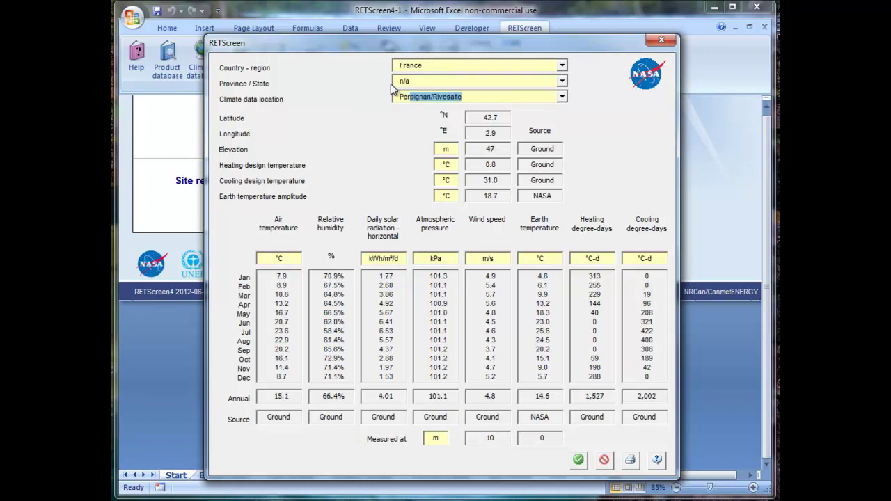
{"action": "key", "text": "Tab"}
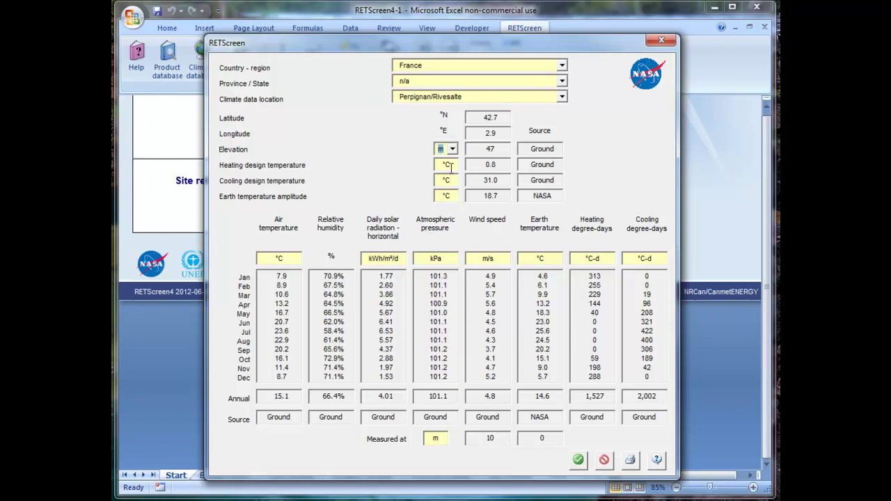
{"action": "left_click", "coordinate": [499, 100]}
{"action": "left_click", "coordinate": [561, 96]}
{"action": "left_click", "coordinate": [561, 97]}
{"action": "left_click", "coordinate": [561, 98]}
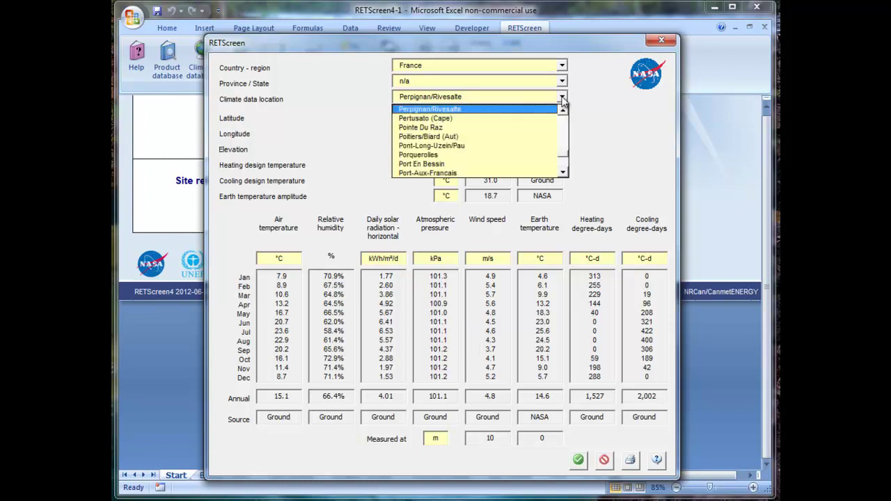
{"action": "key", "text": "shift+Left"}
{"action": "key", "text": "shift+Left"}
{"action": "key", "text": "shift+Left"}
{"action": "key", "text": "shift+Left"}
{"action": "key", "text": "shift+Left"}
{"action": "key", "text": "shift+Left"}
{"action": "key", "text": "shift+Left"}
{"action": "key", "text": "shift+Left"}
{"action": "key", "text": "shift+Left"}
{"action": "key", "text": "shift+Left"}
{"action": "key", "text": "shift+Left"}
{"action": "key", "text": "shift+Left"}
{"action": "key", "text": "shift+Left"}
{"action": "key", "text": "shift+Left"}
{"action": "key", "text": "shift+Left"}
{"action": "key", "text": "shift+Left"}
{"action": "key", "text": "shift+Left"}
{"action": "key", "text": "shift+Left"}
{"action": "key", "text": "shift+Left"}
{"action": "key", "text": "BackSpace"}
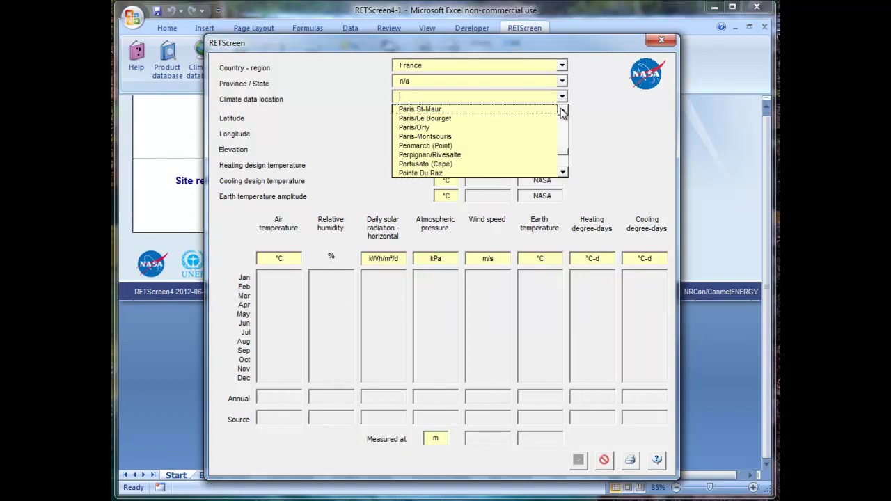
- Pick Paris/Orly, then switch the climate station to Perpignan/Rivesalte (42.7 °N, 2.9 °E)
{"action": "left_click", "coordinate": [431, 128]}
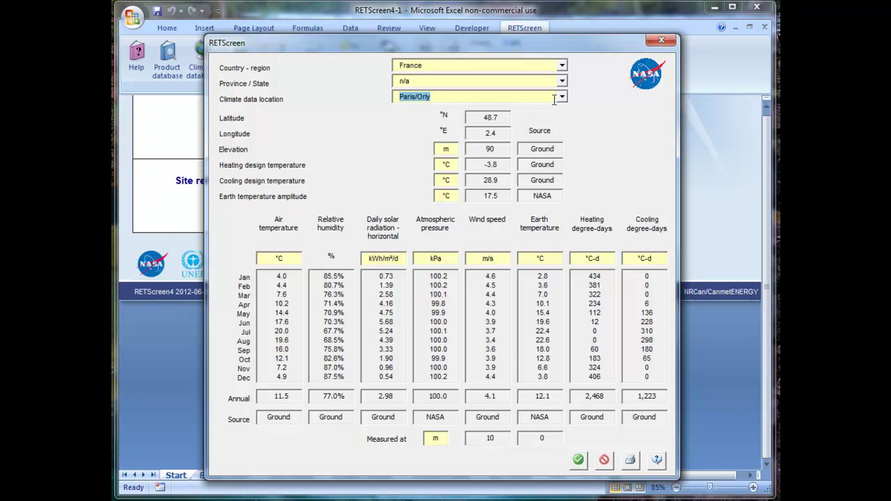
{"action": "type", "text": "Perpignan/Rivesalte"}
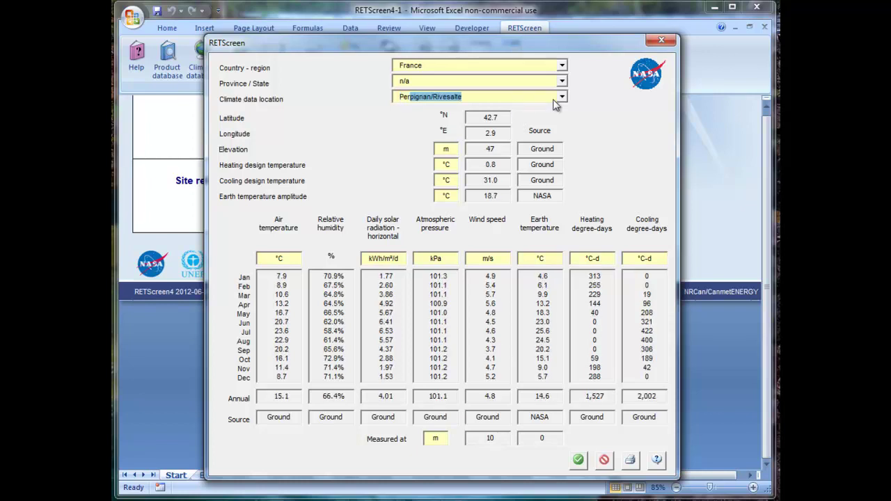
{"action": "key", "text": "Tab"}
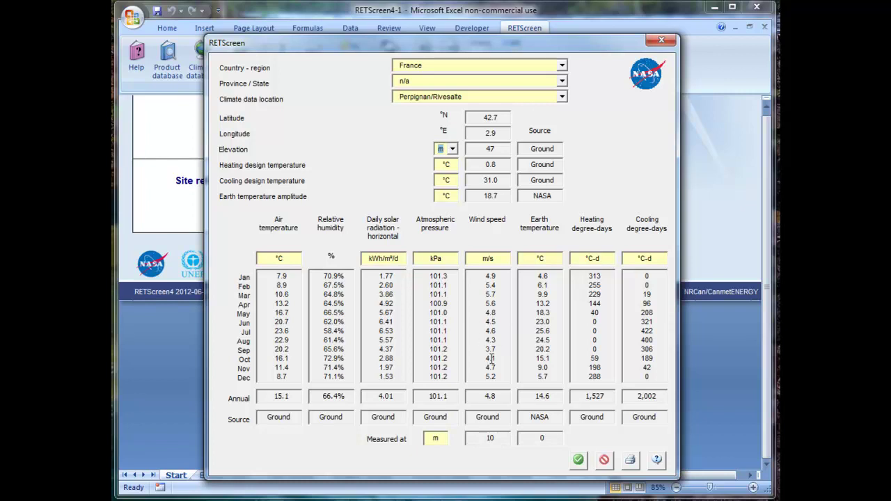
- Paste the Perpignan/Rivesalte climate data into the Start sheet and review its Show data table
{"action": "left_click", "coordinate": [577, 460]}
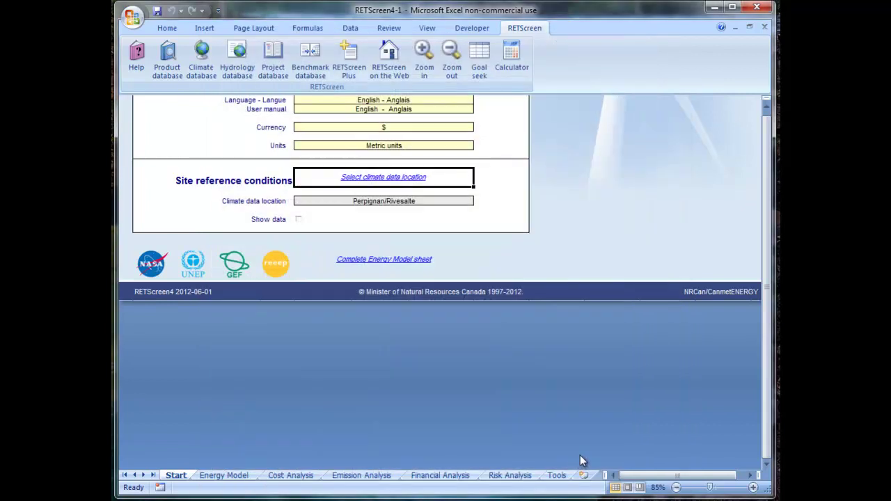
{"action": "left_click", "coordinate": [298, 220]}
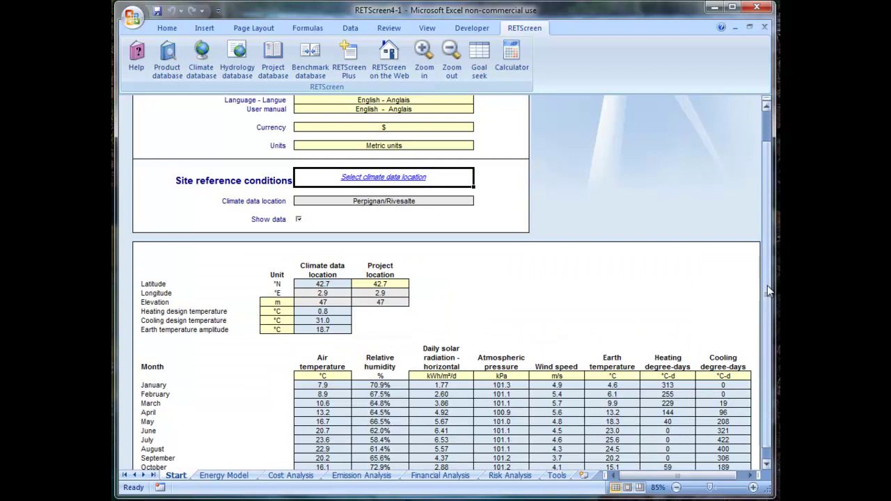
{"action": "mouse_move", "coordinate": [767, 296]}
{"action": "left_mouse_down"}
{"action": "mouse_move", "coordinate": [767, 311]}
{"action": "mouse_move", "coordinate": [767, 302]}
{"action": "left_mouse_up"}
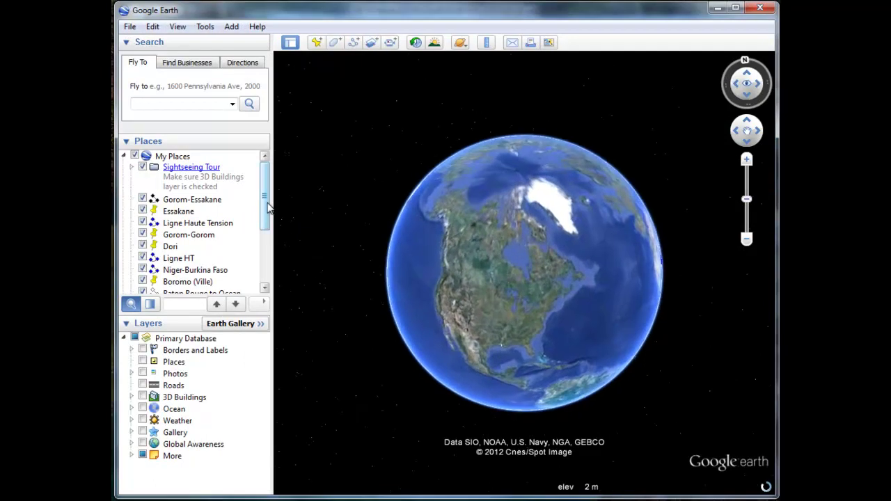
- Fly to the 'Wind Project- Prades, France' placemark, near 42°39'20" N, 2°31'46" E
{"action": "left_click_drag", "start_coordinate": [266, 203], "coordinate": [259, 272]}
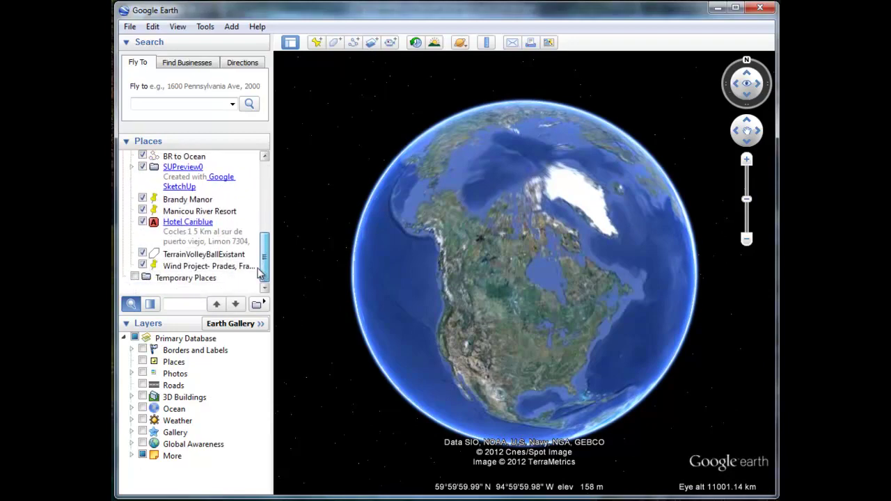
{"action": "double_click", "coordinate": [186, 267]}
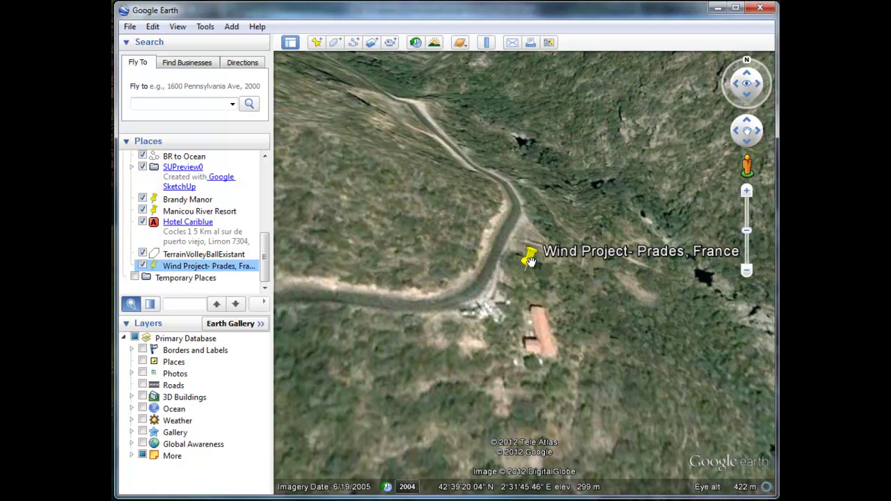
- Cancel a new placemark, then view the Prades pin's properties at 42°39'19.80"N, 2°31'45.32"E
{"action": "left_click", "coordinate": [204, 28]}
{"action": "mouse_move", "coordinate": [223, 29]}
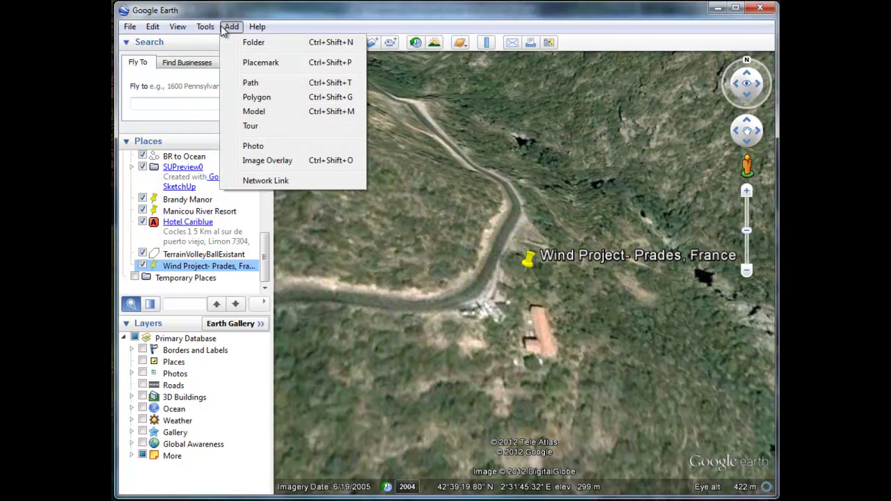
{"action": "left_click", "coordinate": [256, 64]}
{"action": "left_click_drag", "start_coordinate": [265, 106], "coordinate": [460, 103]}
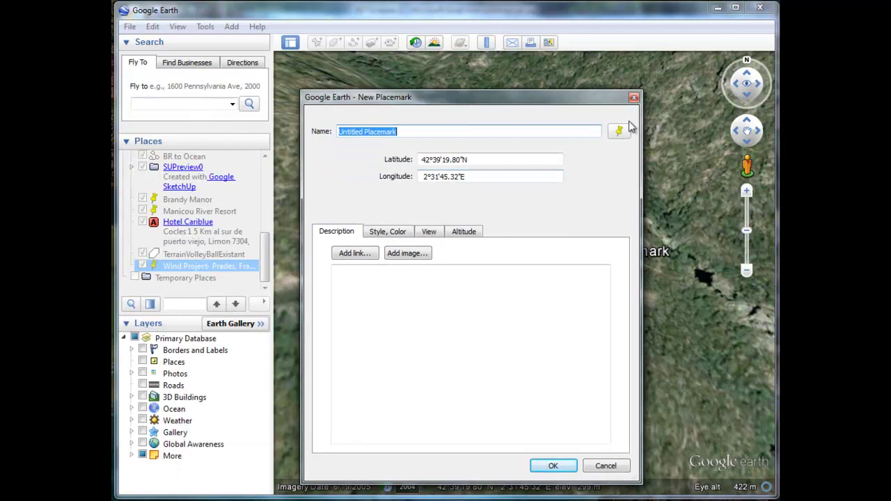
{"action": "left_click", "coordinate": [634, 98]}
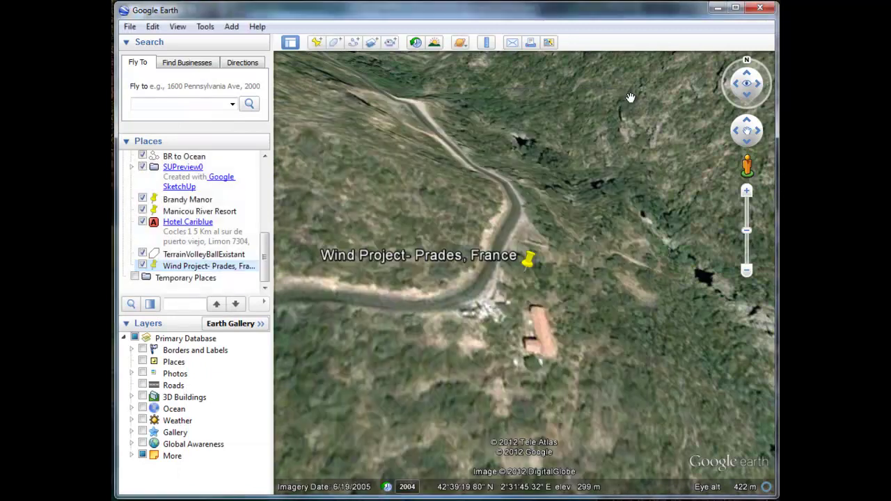
{"action": "right_click", "coordinate": [530, 257]}
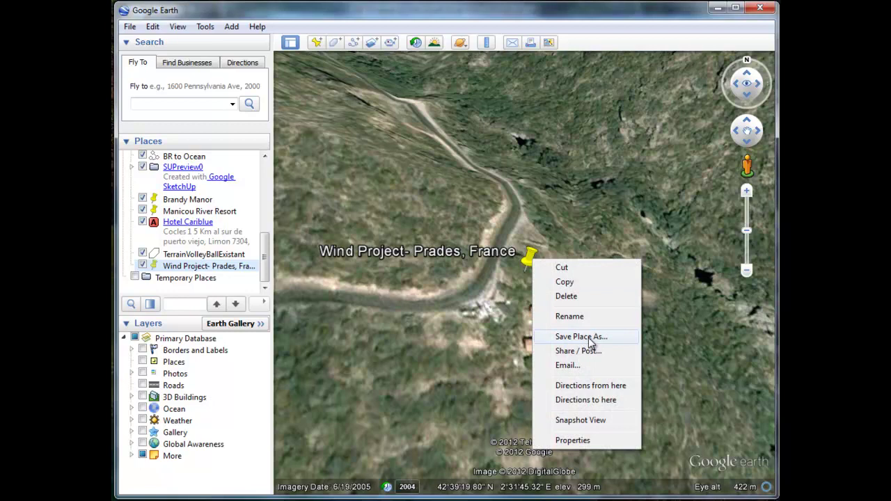
{"action": "left_click", "coordinate": [578, 438]}
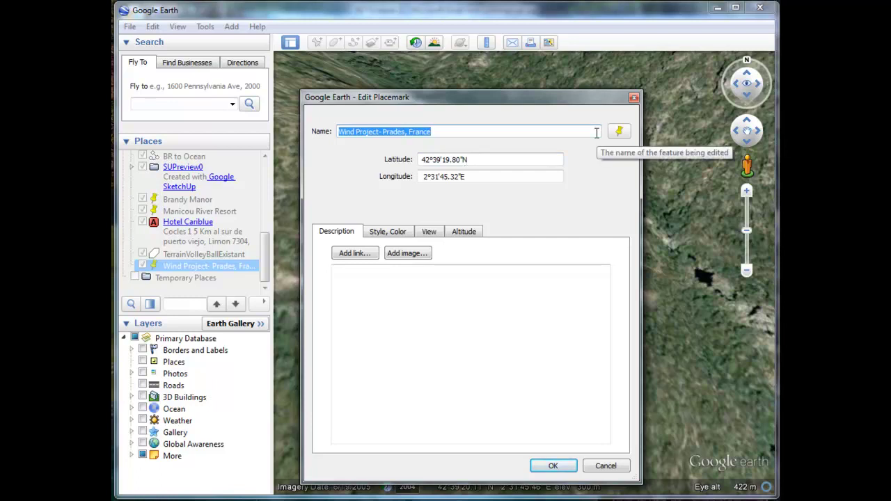
- Close the Edit Placemark dialog, keeping the Wind Project- Prades, France pin on the map
{"action": "left_click", "coordinate": [633, 98]}
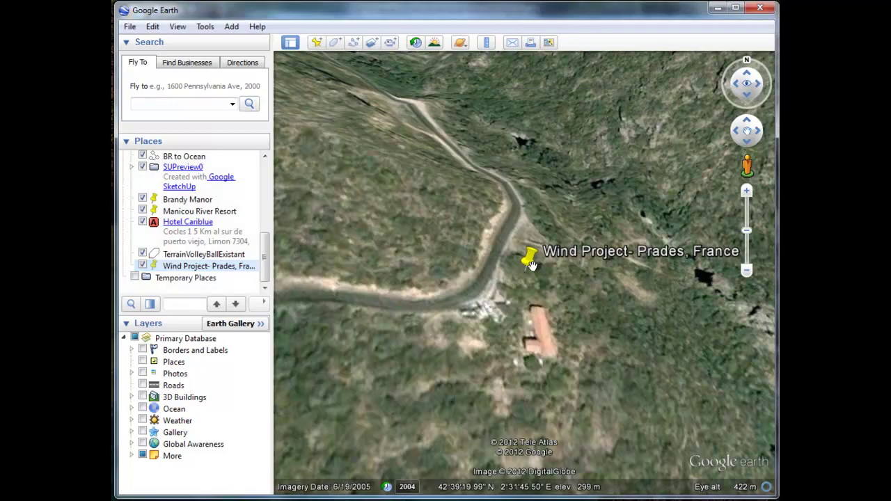